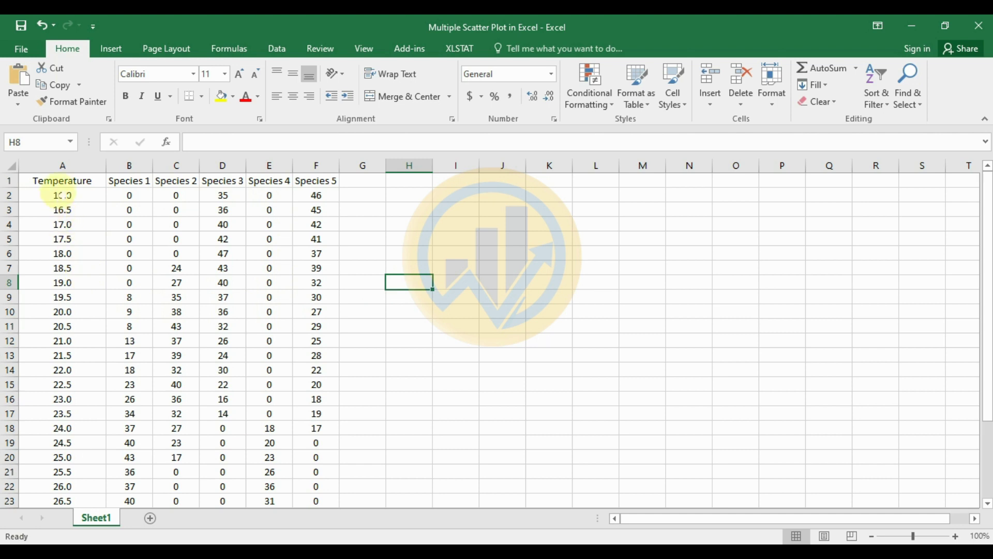
Point out the table's header row, the Temperature header in A1, the first value 16 and the last value in A30.
drag(58, 183, 316, 195)
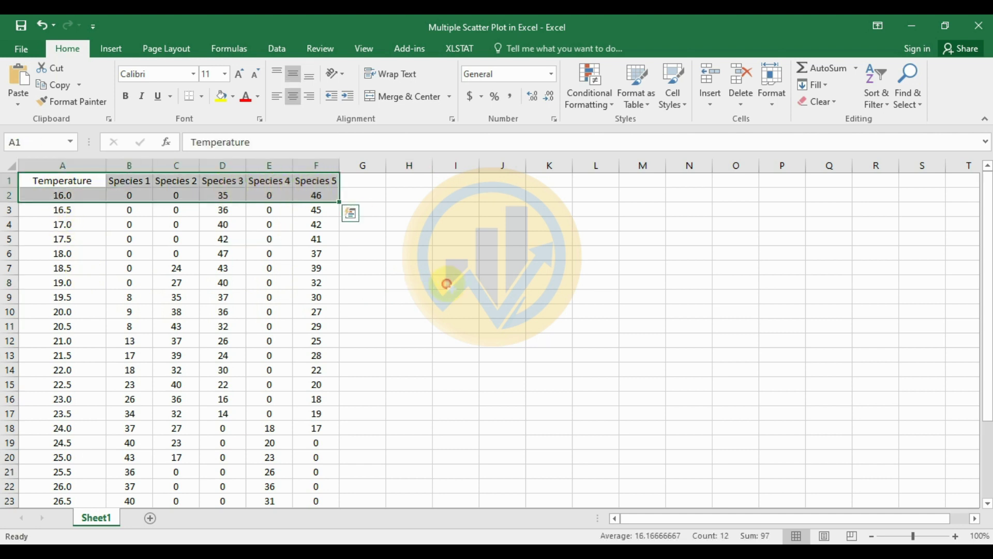
click(451, 282)
click(82, 182)
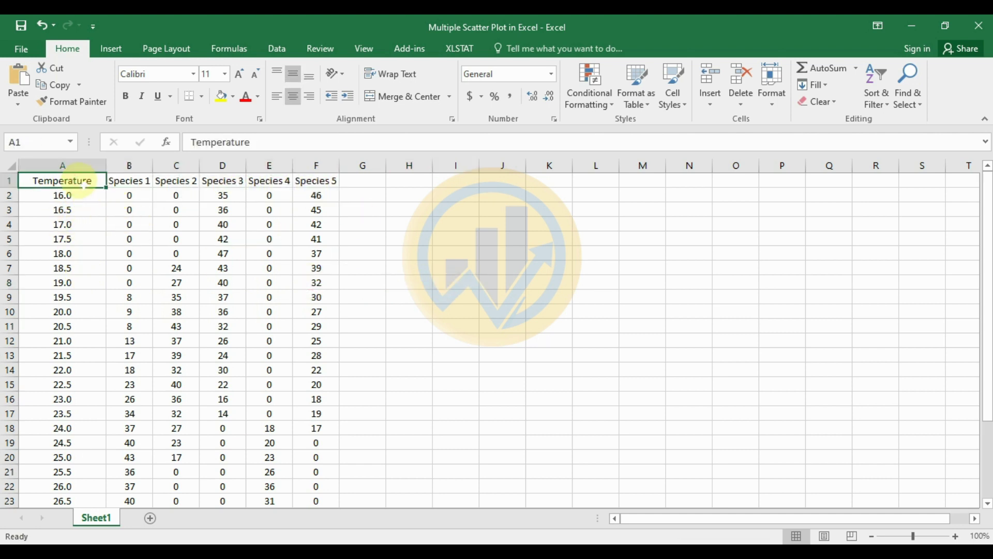
click(91, 199)
scroll(77, 284, down, 3)
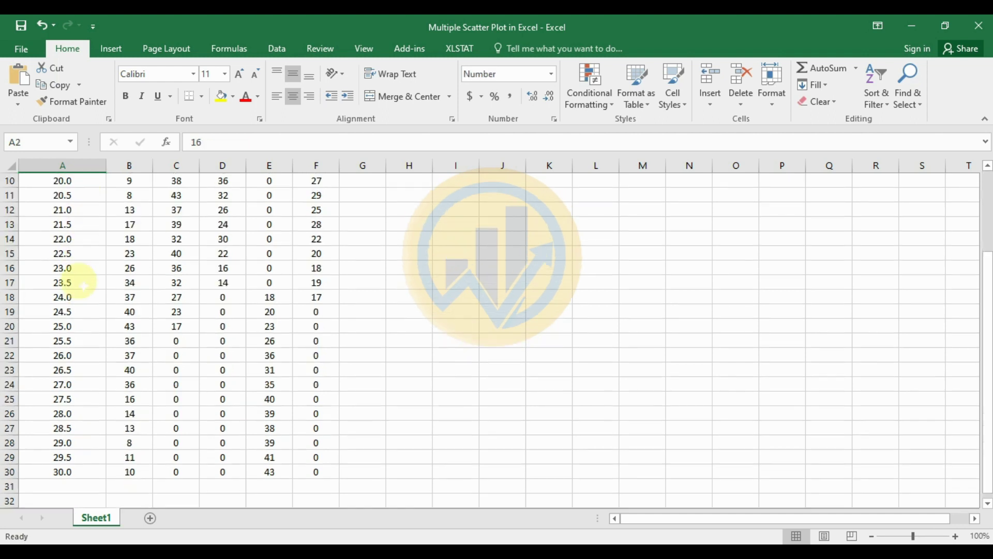
click(68, 472)
scroll(310, 362, up, 3)
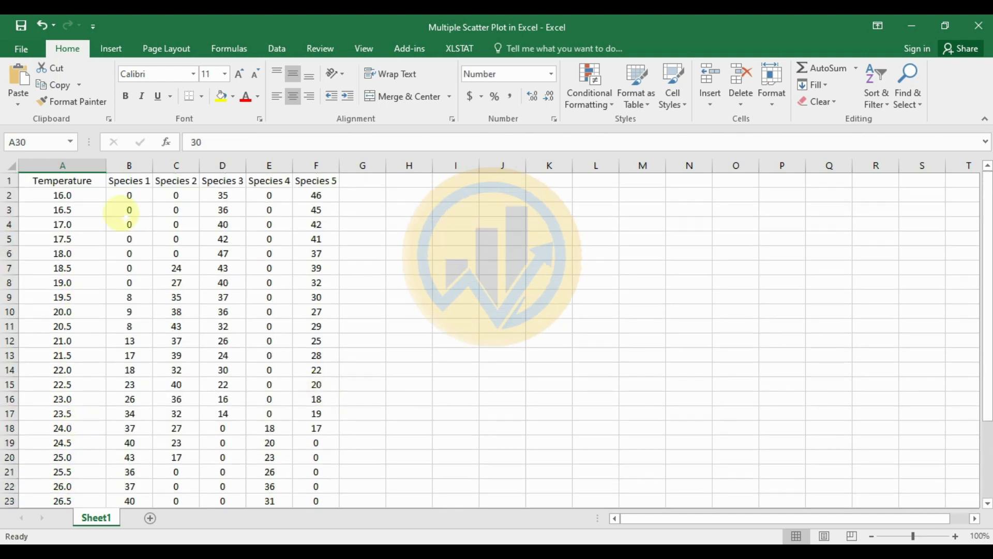
Select the full table A1:F30, including the five species headers.
drag(139, 183, 316, 181)
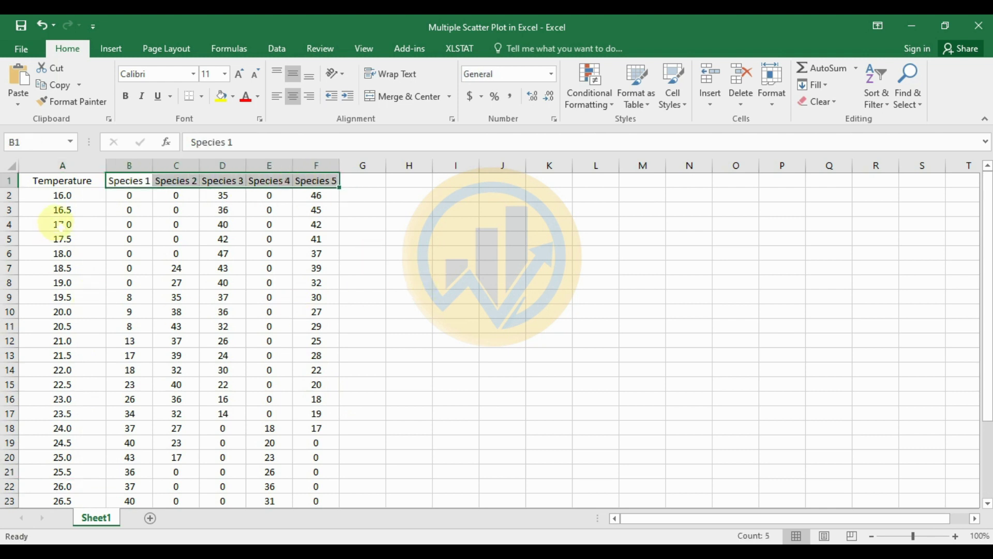
click(81, 196)
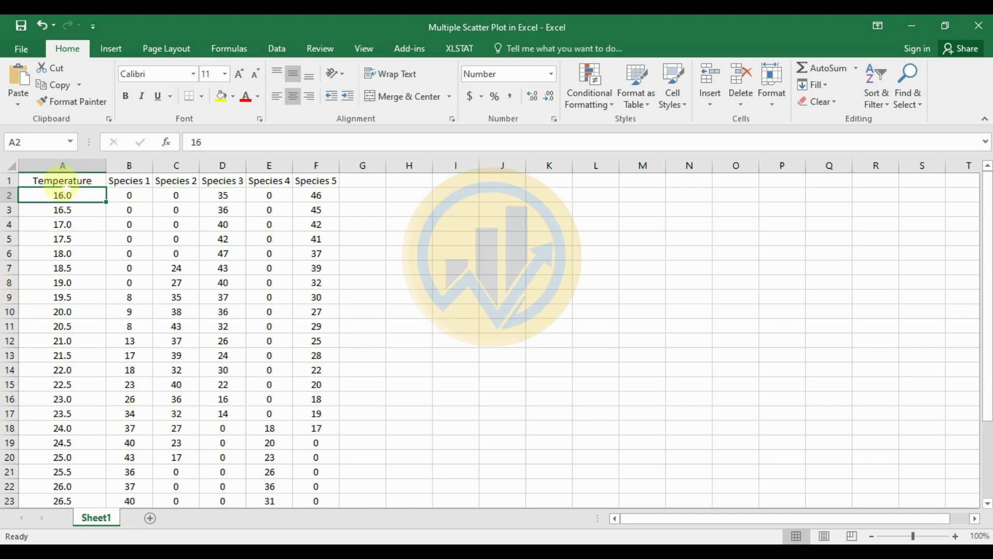
mouse_move(60, 181)
mouse_down()
mouse_move(305, 528)
mouse_move(312, 472)
mouse_up()
click(112, 49)
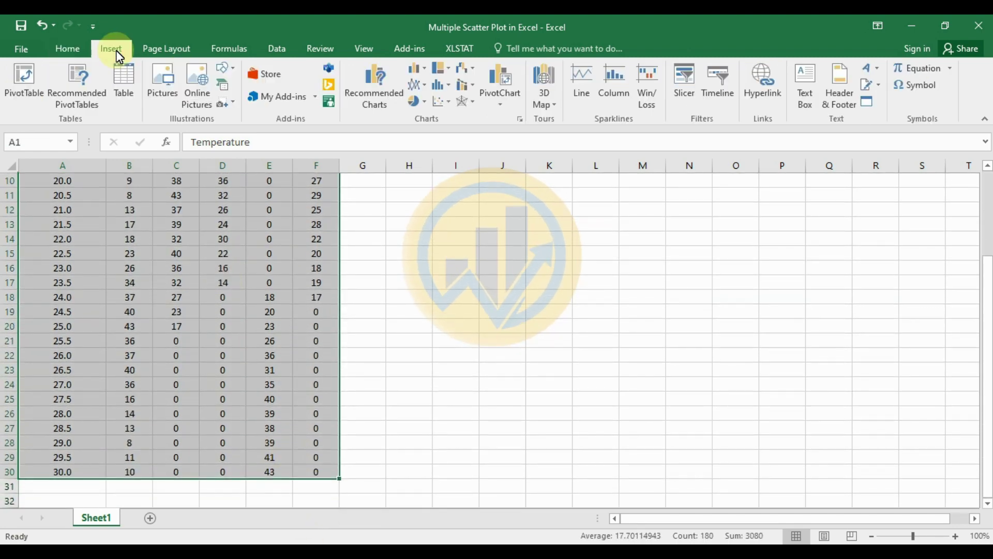
Insert a markers-only scatter chart of the data, enlarge it and place it beside the table.
click(452, 100)
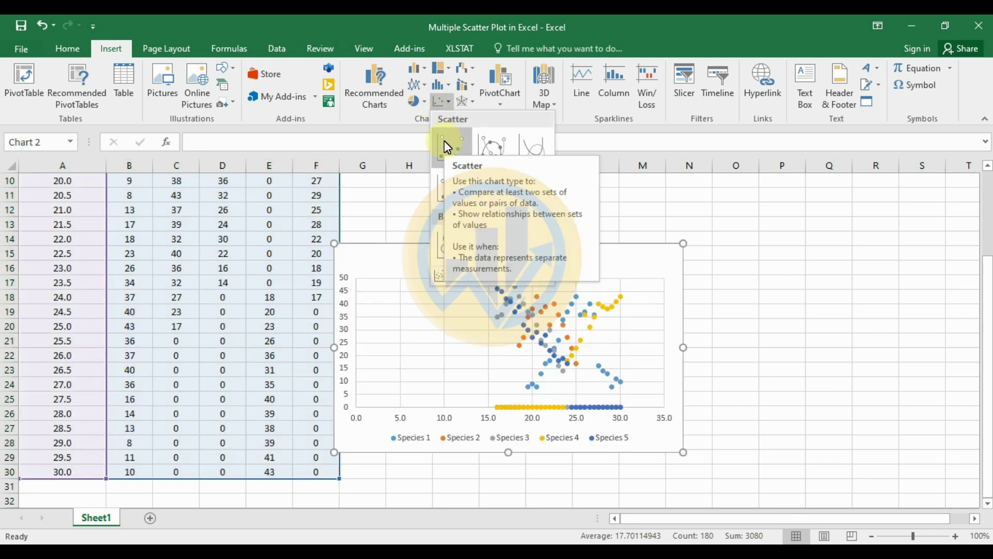
click(445, 143)
mouse_move(560, 250)
mouse_down()
mouse_move(582, 213)
mouse_move(570, 203)
mouse_up()
drag(693, 406, 804, 483)
drag(639, 210, 485, 196)
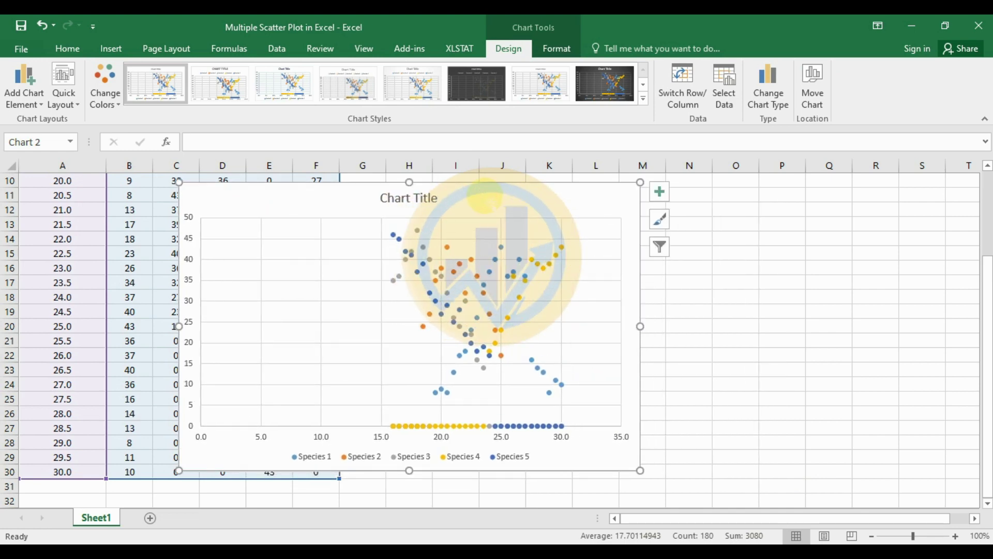
click(661, 193)
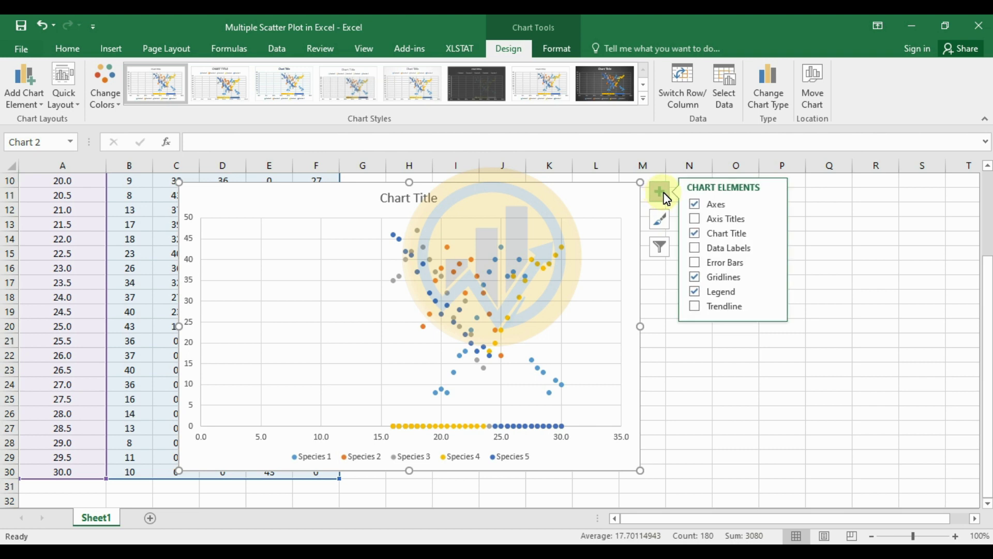
Turn off the chart title and gridlines, keep the legend at the bottom, and add both axis titles.
click(695, 235)
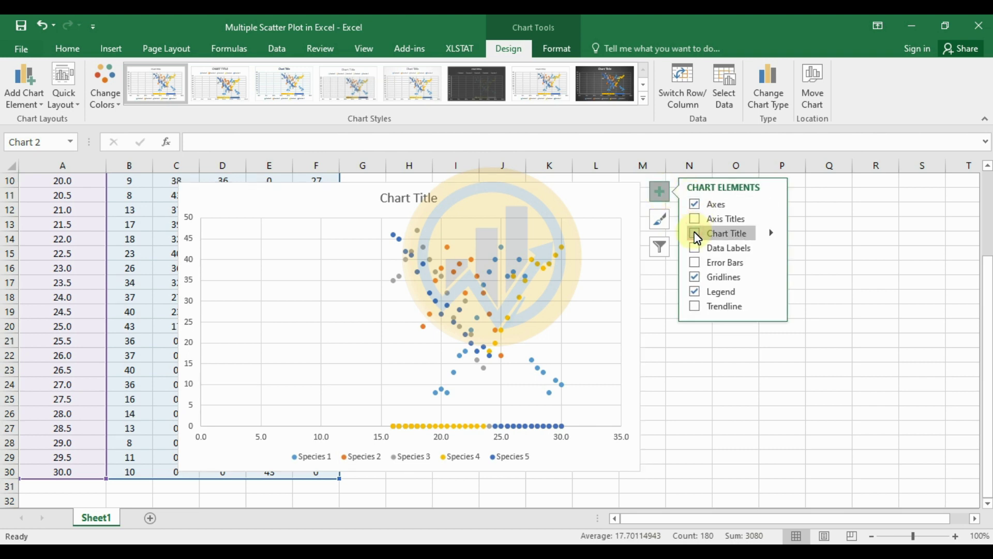
click(692, 278)
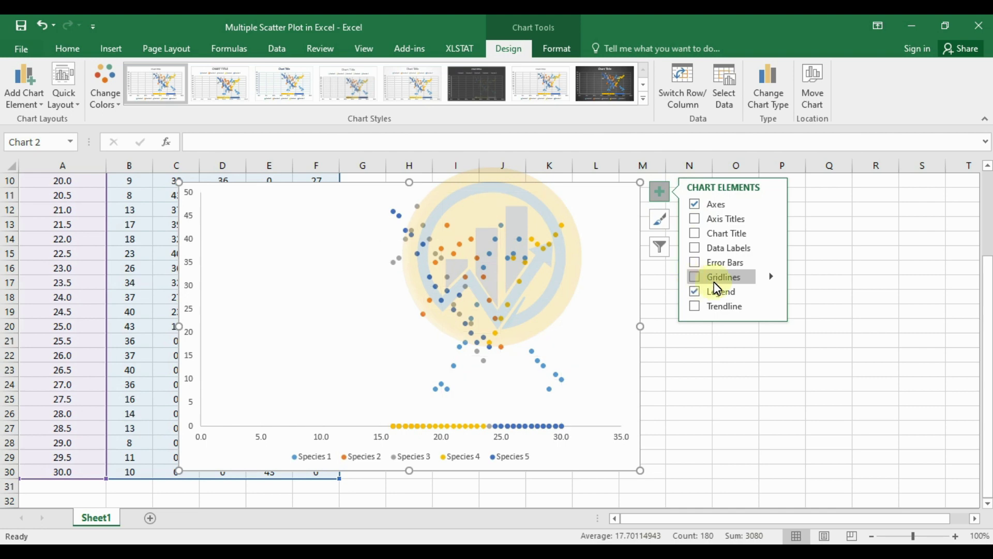
click(773, 292)
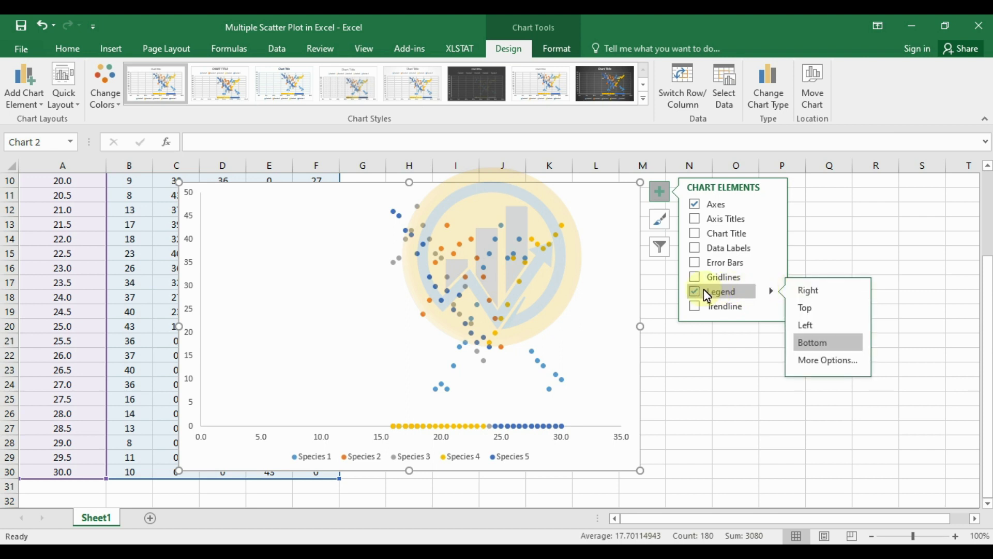
click(694, 217)
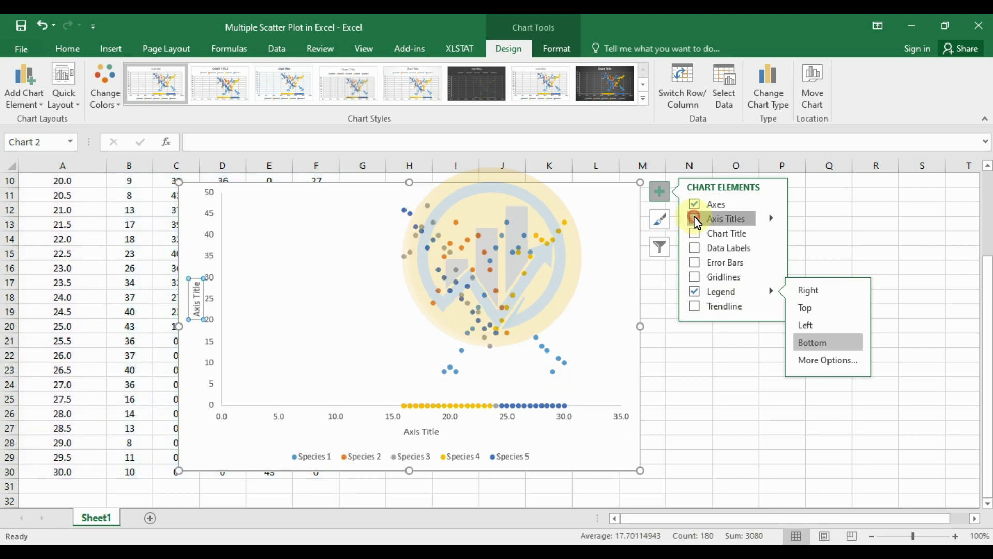
double_click(421, 433)
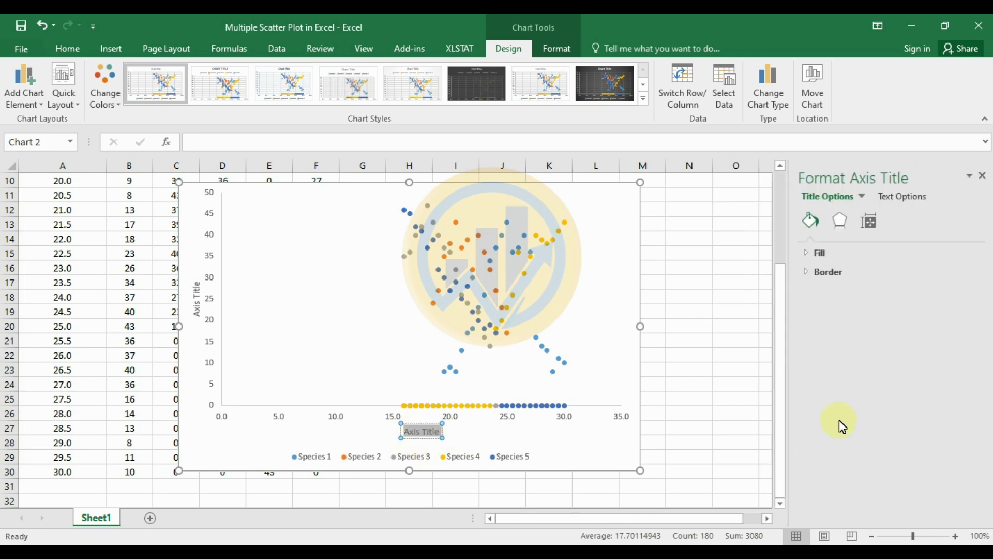
Nudge the chart's plot area slightly down and left.
scroll(736, 365, up, 1)
scroll(724, 360, up, 2)
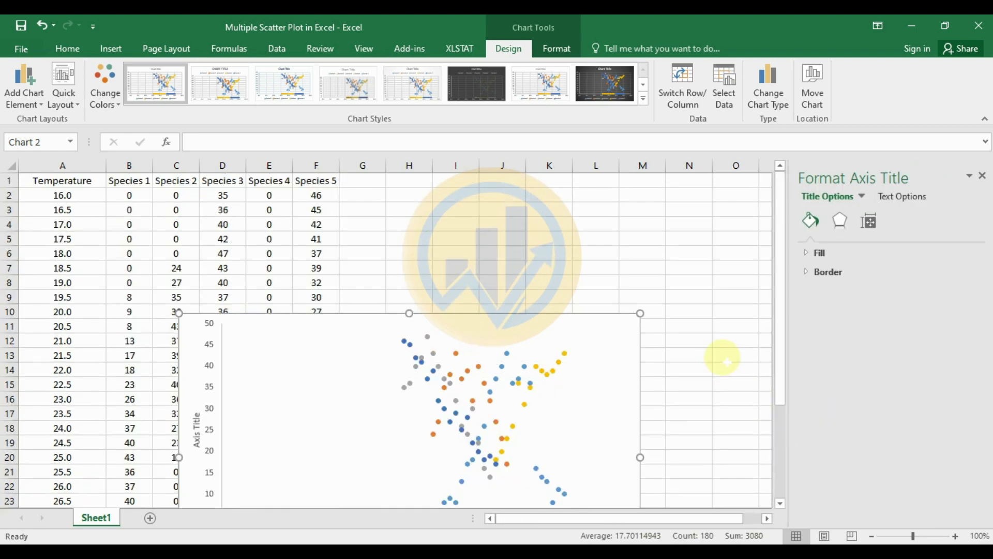
click(564, 329)
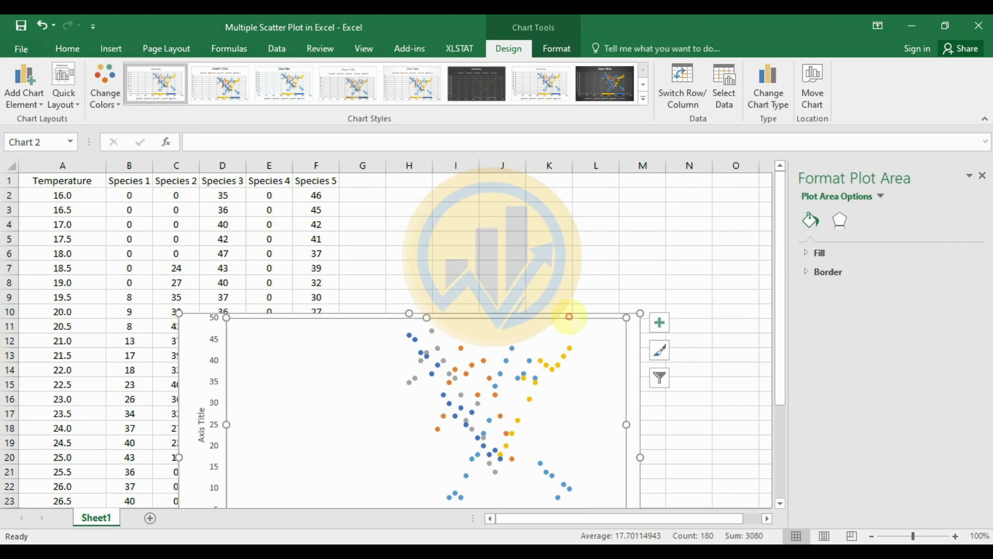
drag(556, 314, 631, 189)
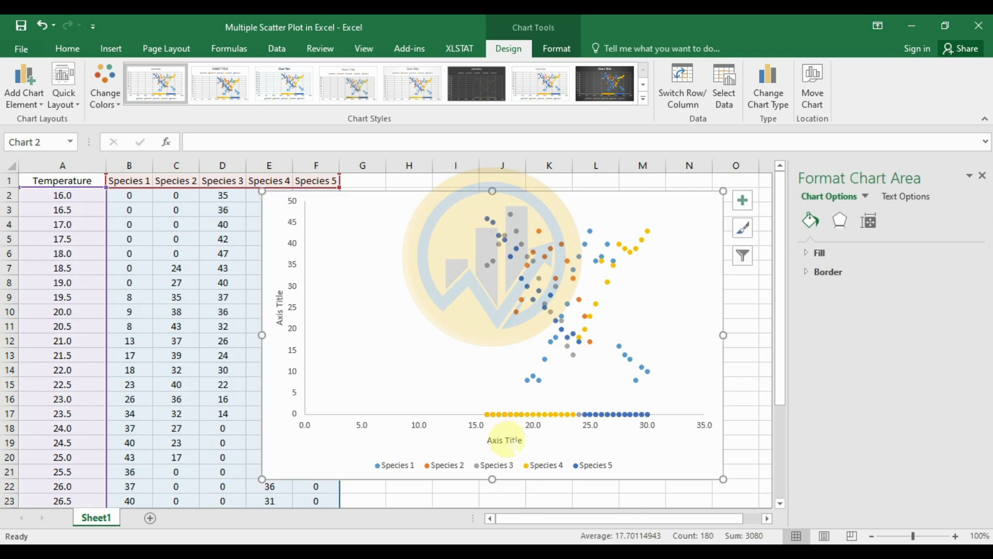
Title the horizontal axis 'Temperature' and the vertical axis 'Species'.
click(504, 440)
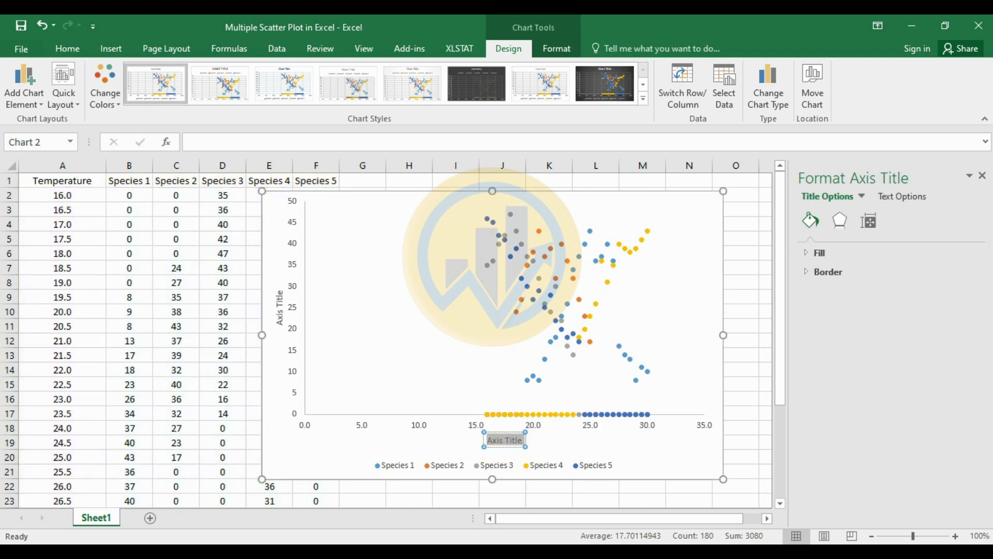
text(Temperature)
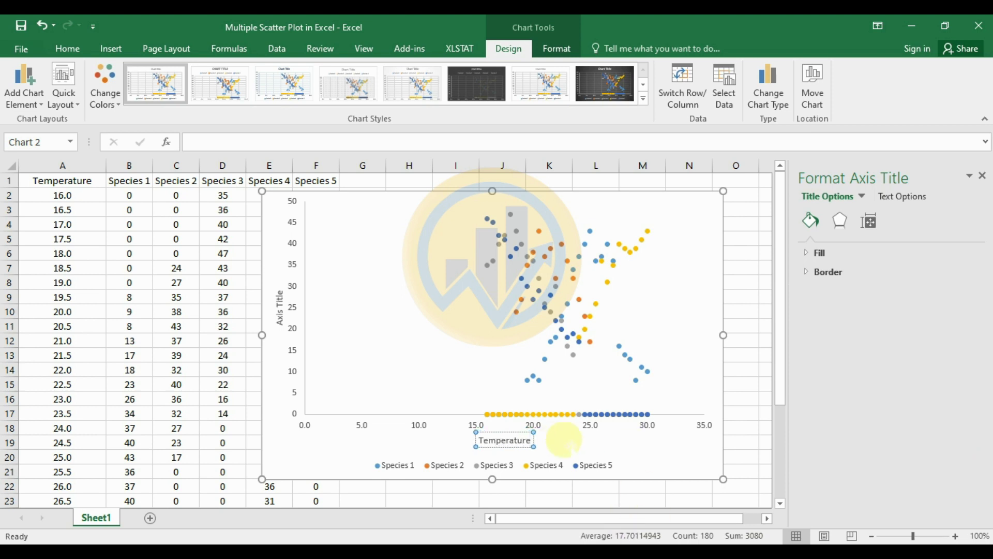
click(279, 306)
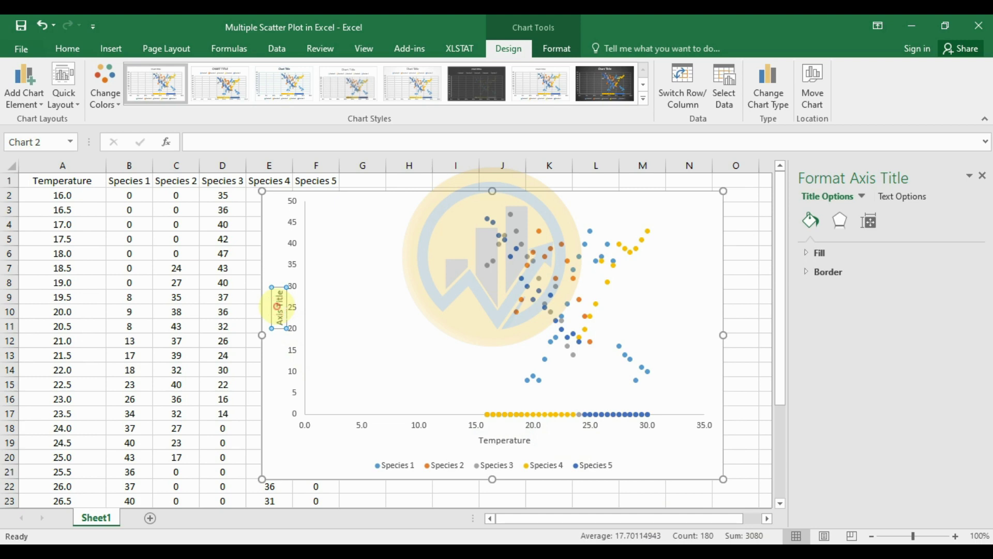
drag(278, 324, 278, 298)
key(BackSpace)
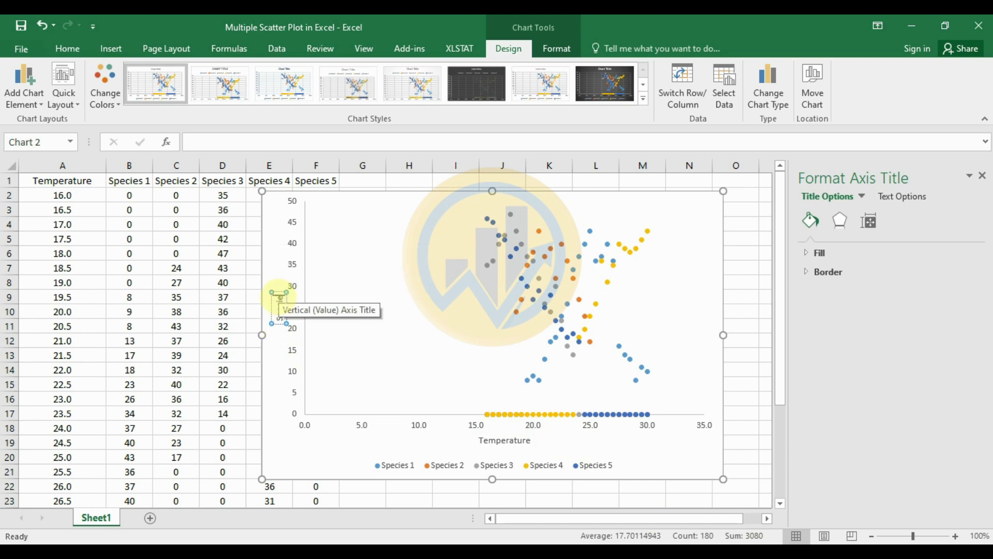
text(Species)
click(309, 458)
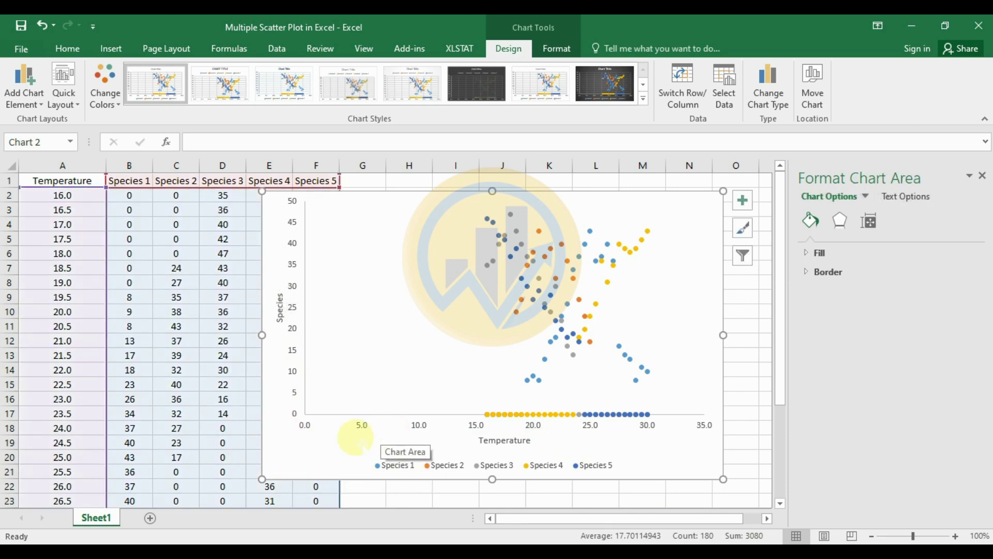
Set the vertical axis minimum to 5 and the temperature axis bounds to 15–31.
click(293, 355)
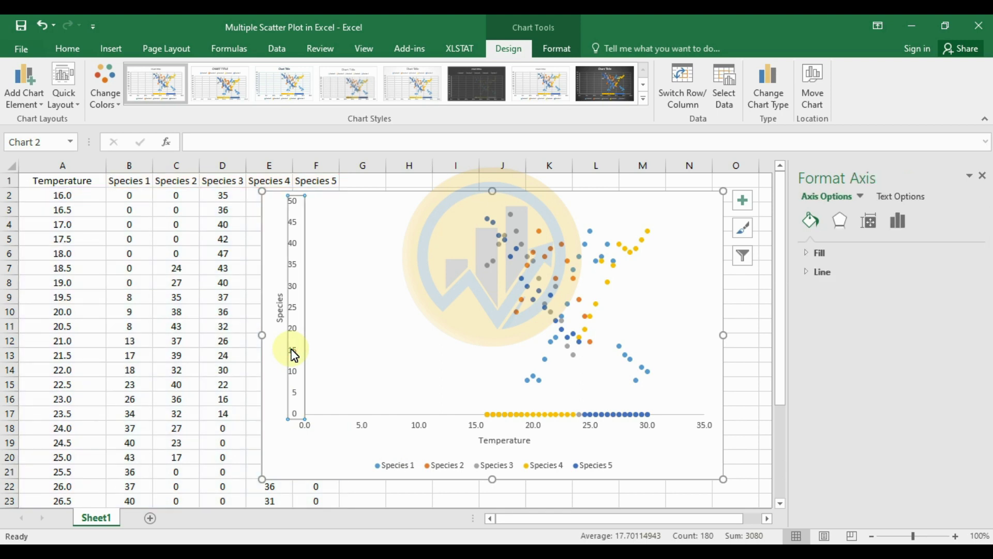
click(898, 220)
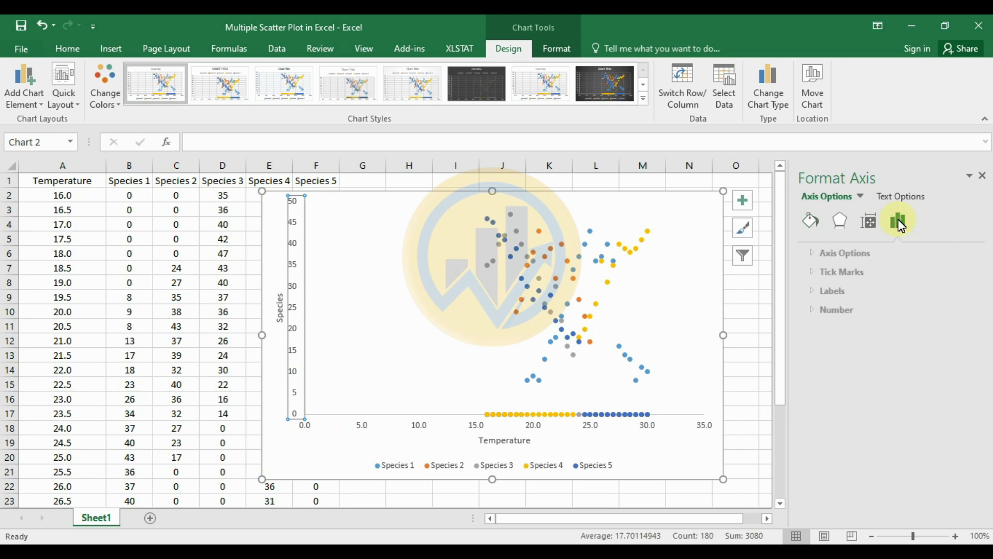
click(805, 253)
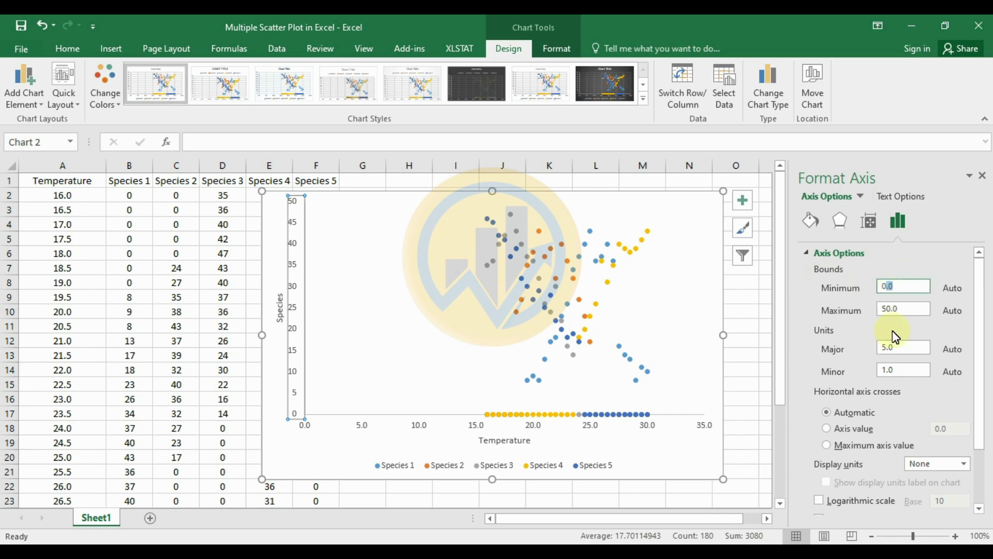
drag(909, 285, 868, 289)
click(751, 326)
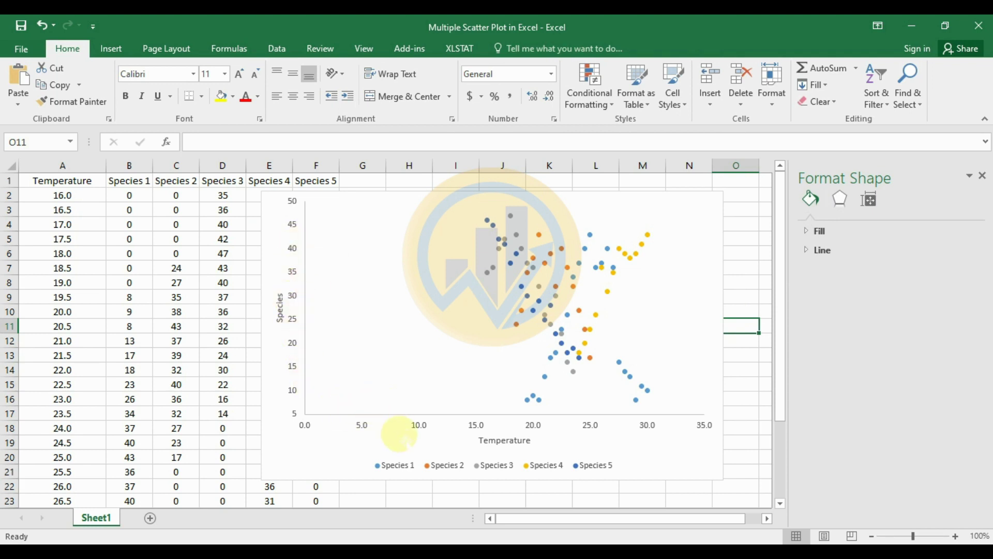
click(416, 428)
text(15)
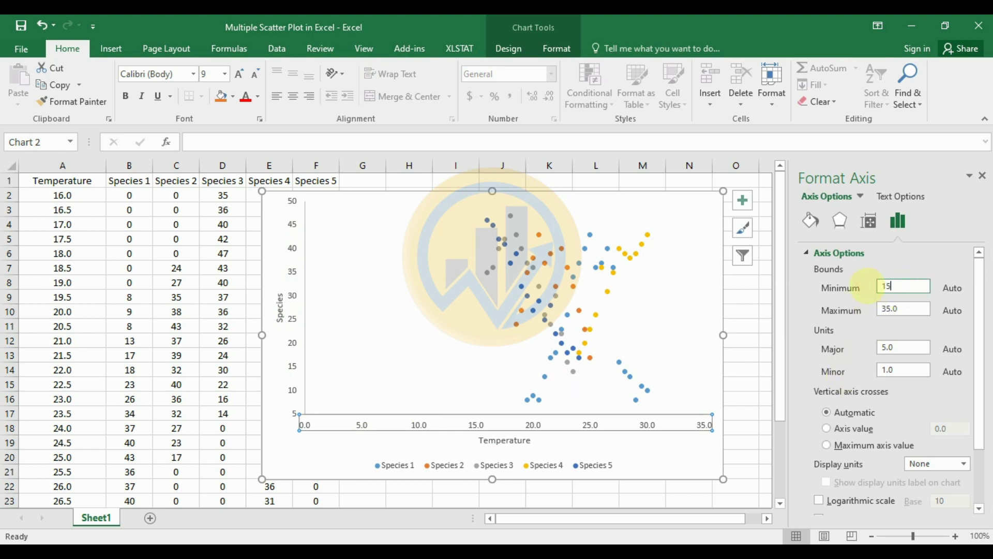
click(744, 298)
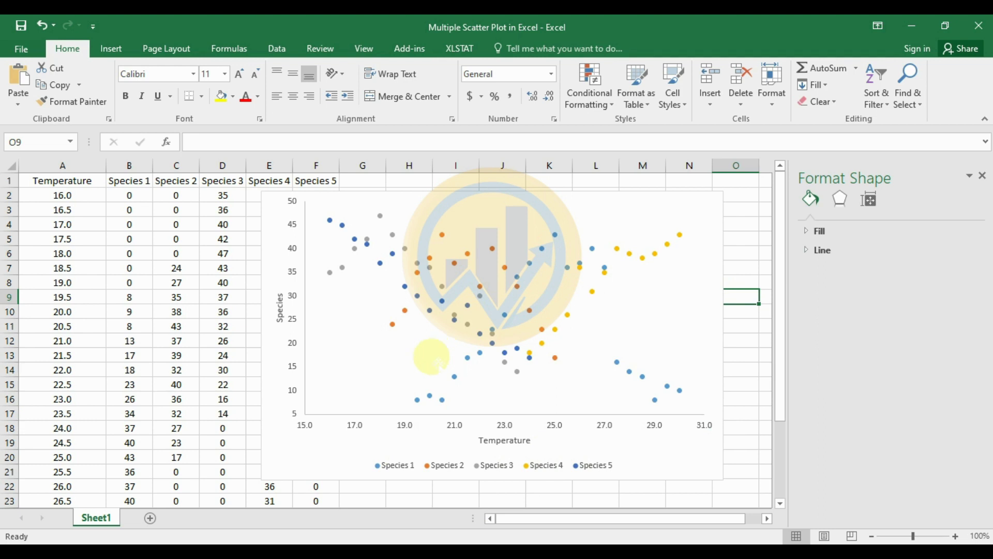
Give the plot area a solid black 1.5 pt border.
click(322, 319)
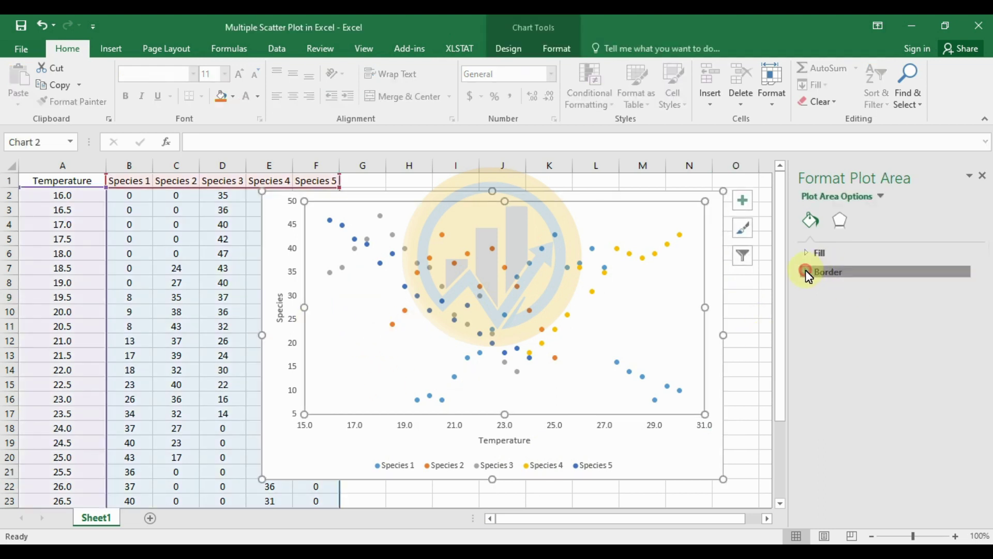
click(807, 272)
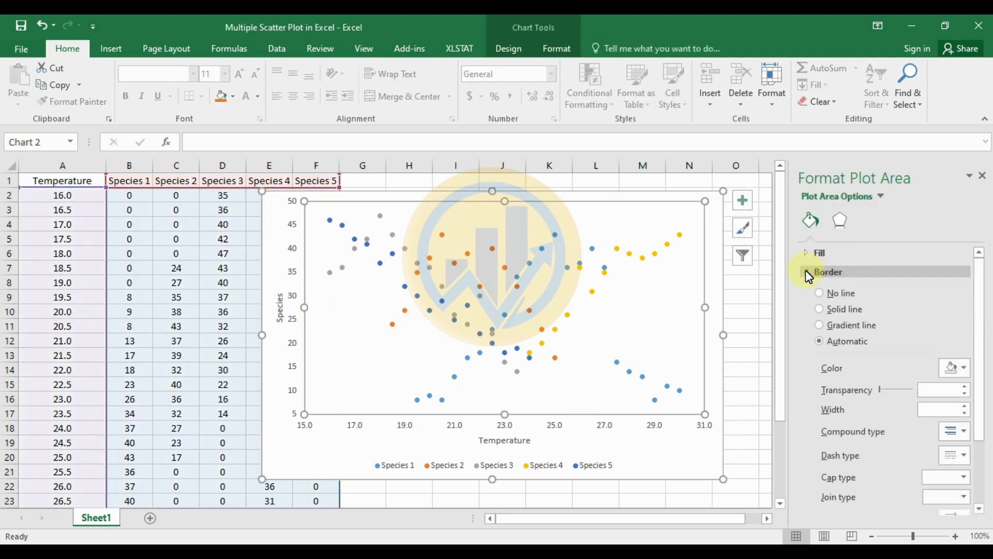
click(963, 367)
click(886, 401)
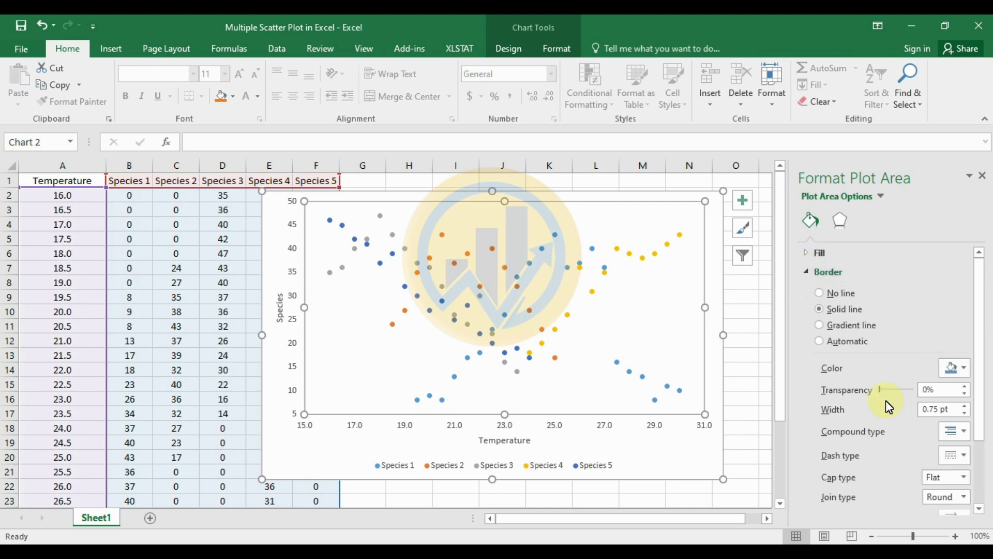
click(965, 406)
click(966, 406)
click(966, 406)
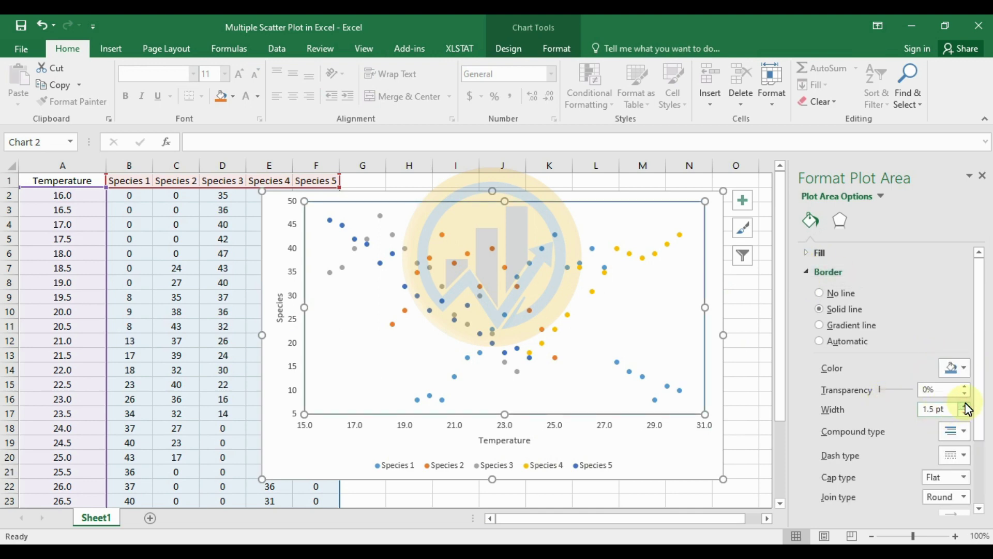
click(745, 326)
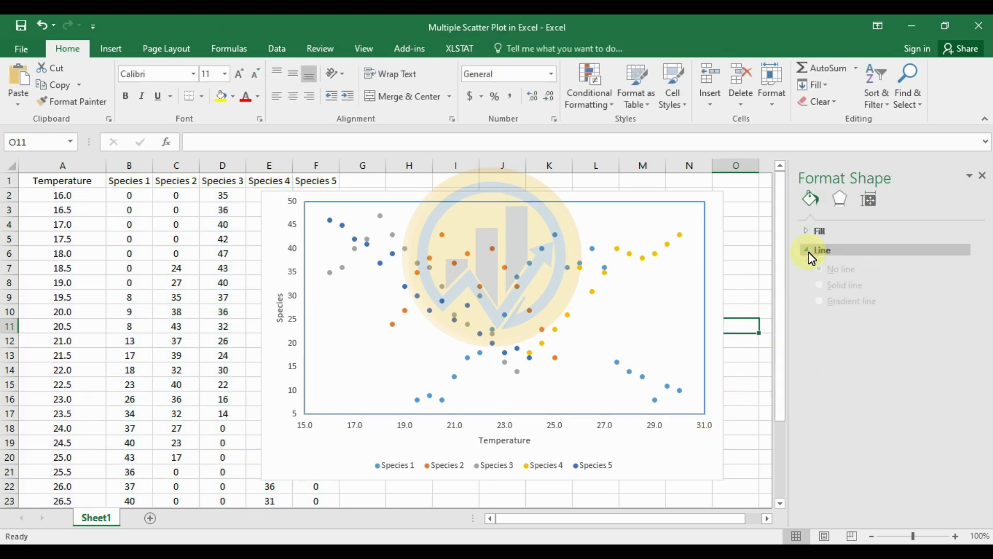
click(705, 281)
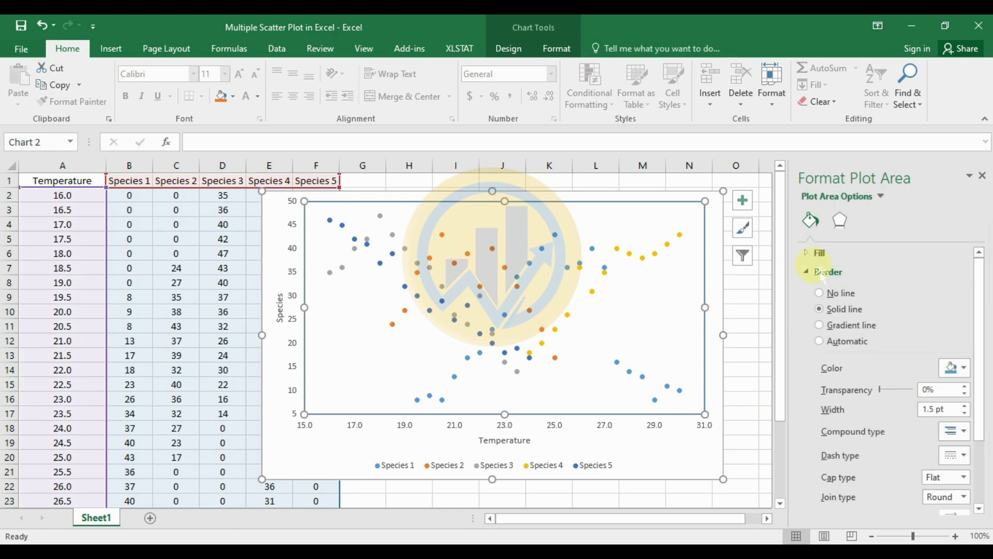
click(964, 368)
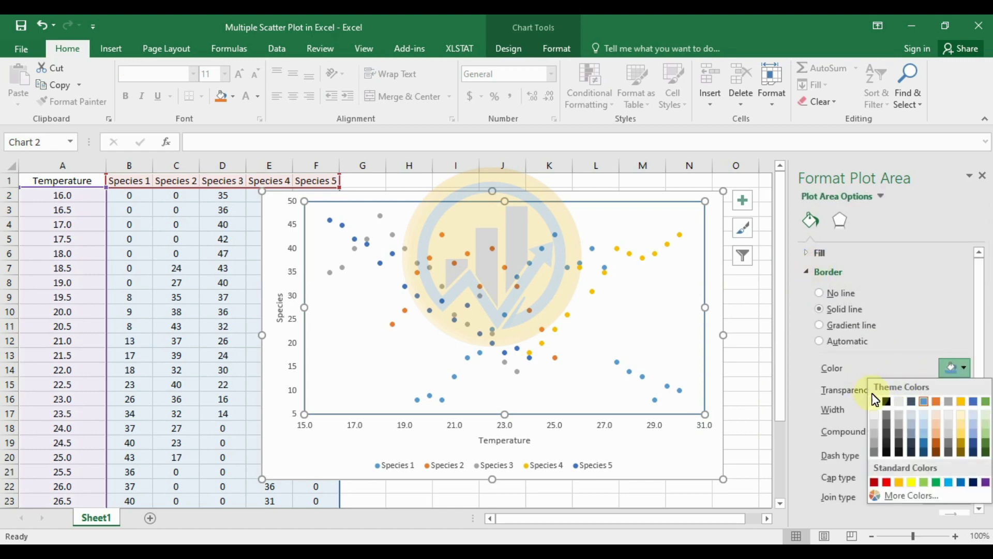
click(887, 402)
click(765, 369)
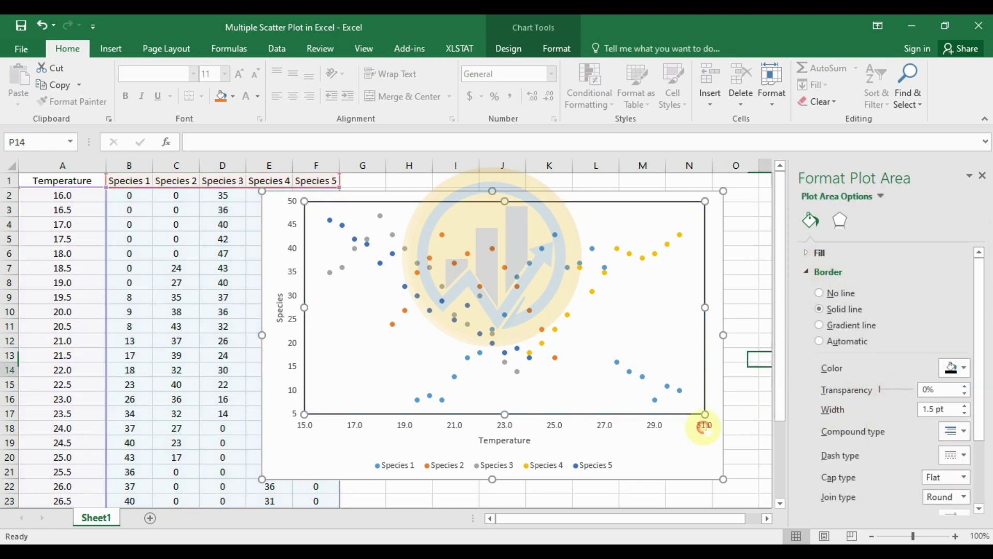
Set the outer chart area border to No line.
click(689, 443)
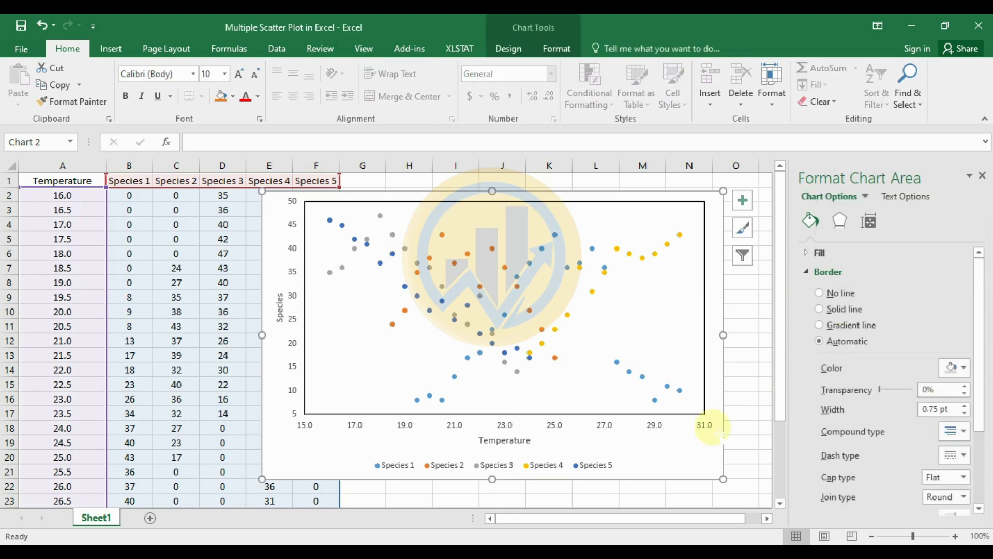
click(843, 295)
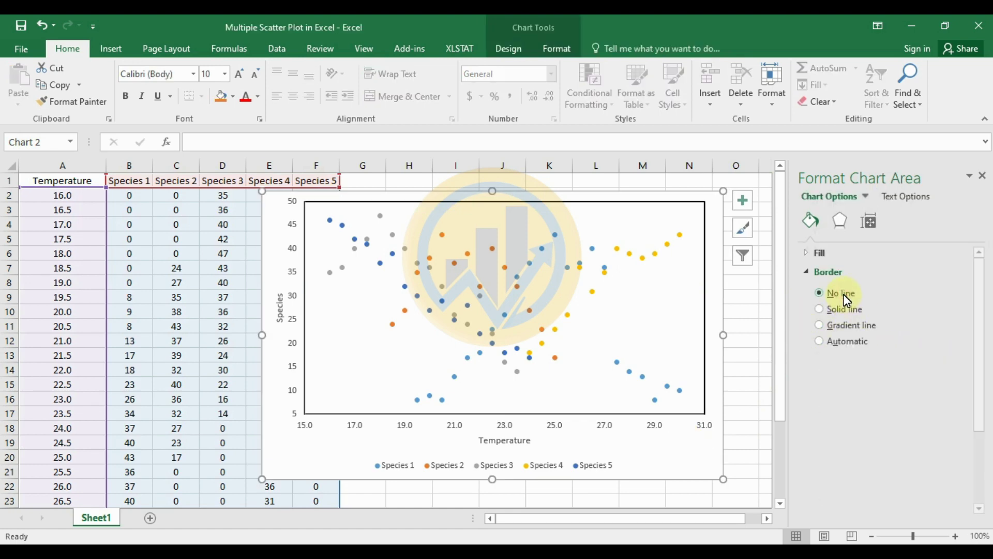
click(750, 327)
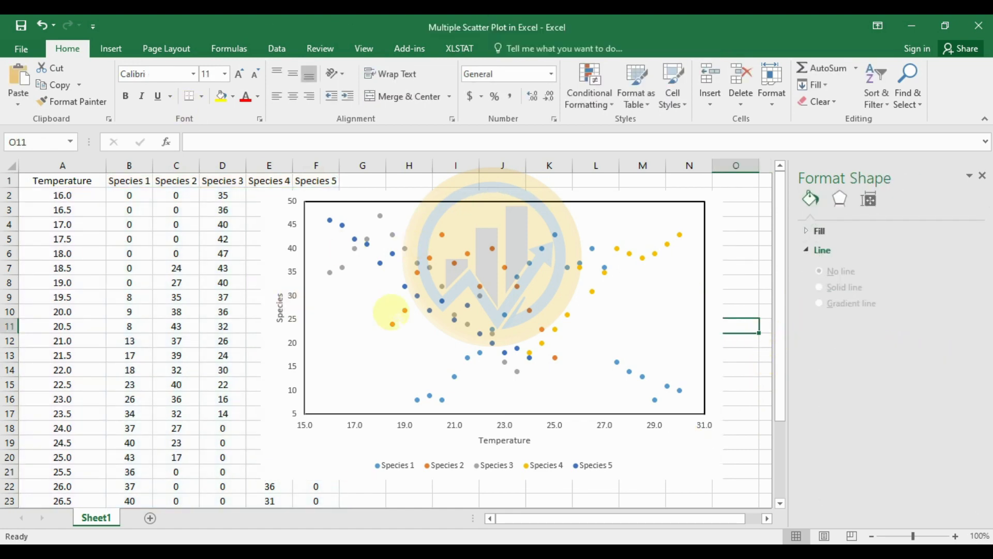
Set all chart text to Times New Roman, 12 pt, with Automatic font colour.
click(271, 202)
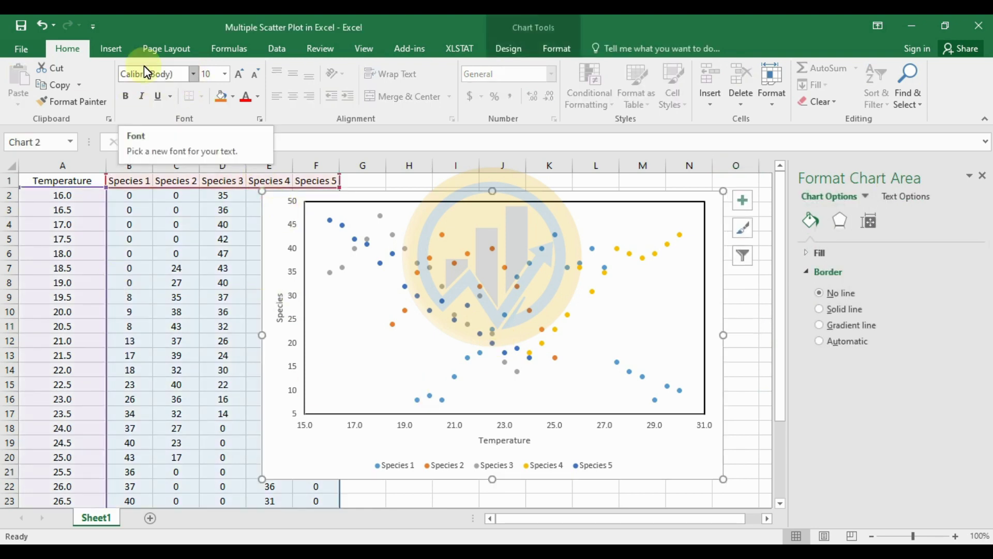
click(194, 74)
text(Times New Roma)
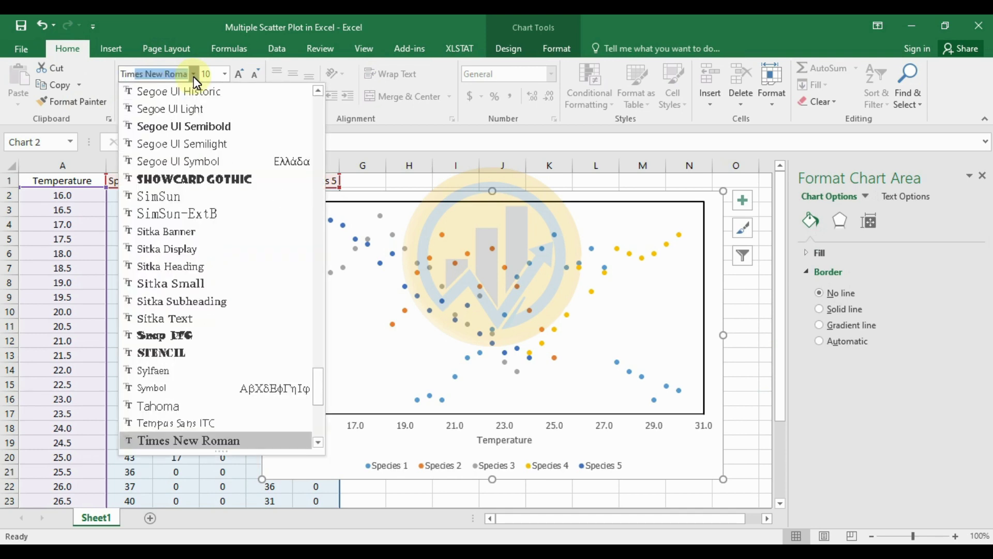
key(Return)
click(226, 74)
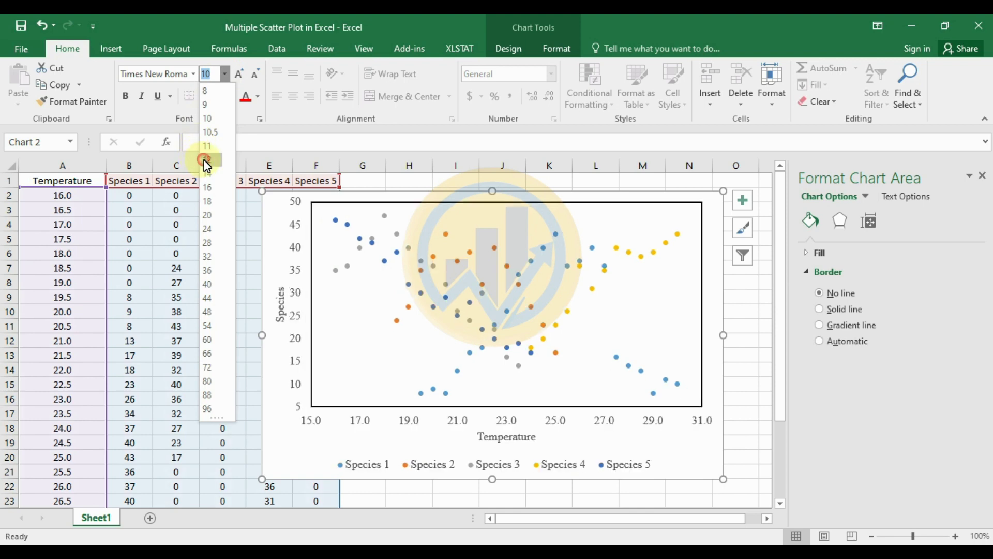
click(207, 159)
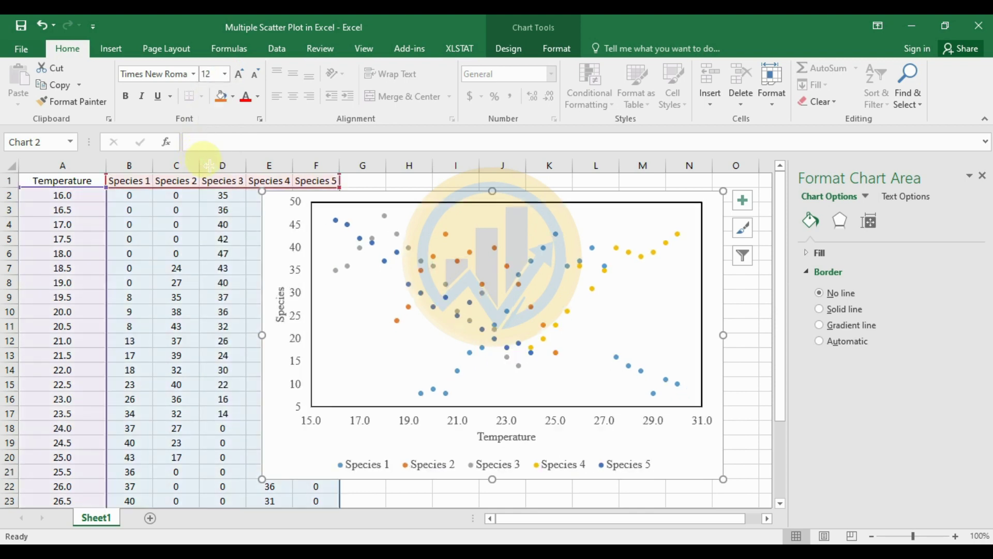
click(257, 97)
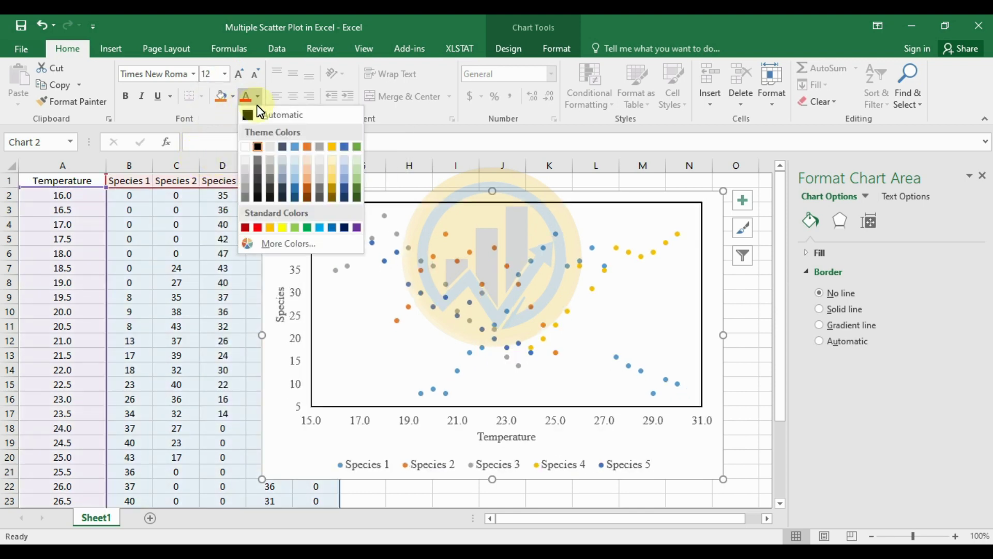
click(249, 118)
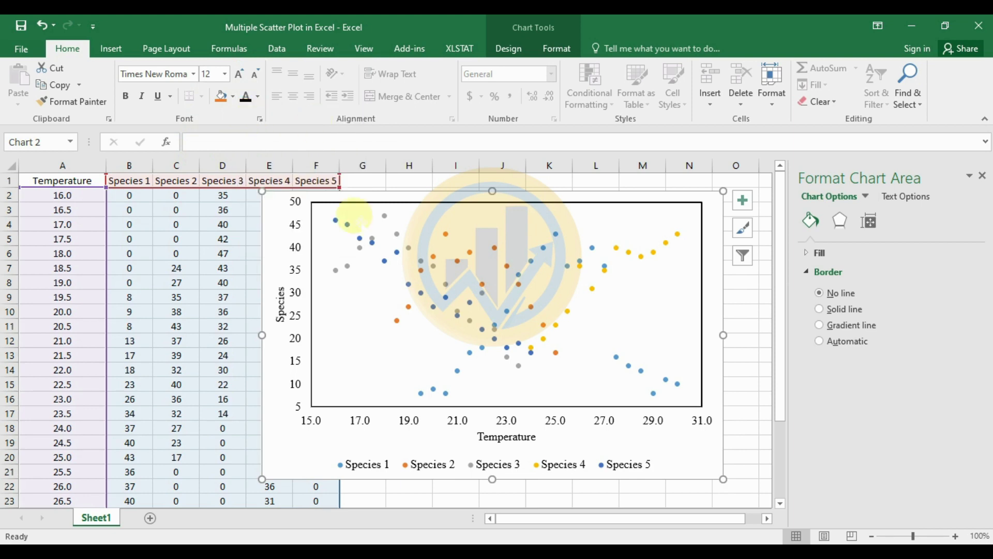
click(754, 432)
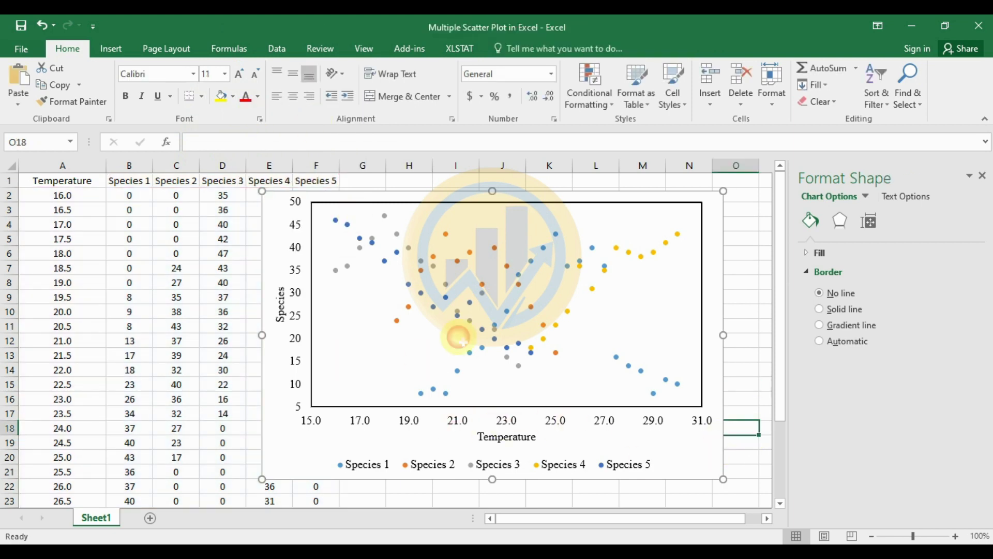
mouse_move(433, 307)
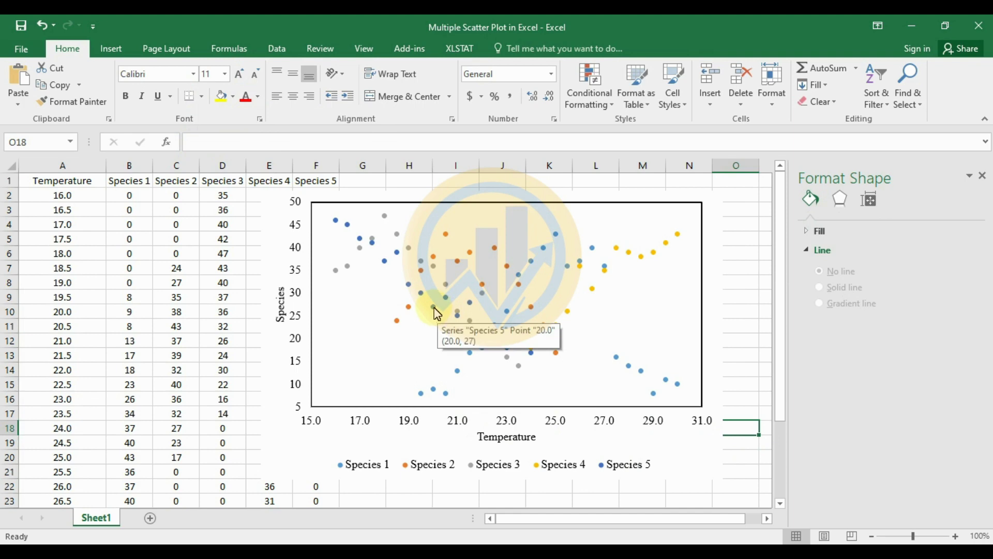
Give the Species 5 markers a solid black fill and no border.
click(434, 308)
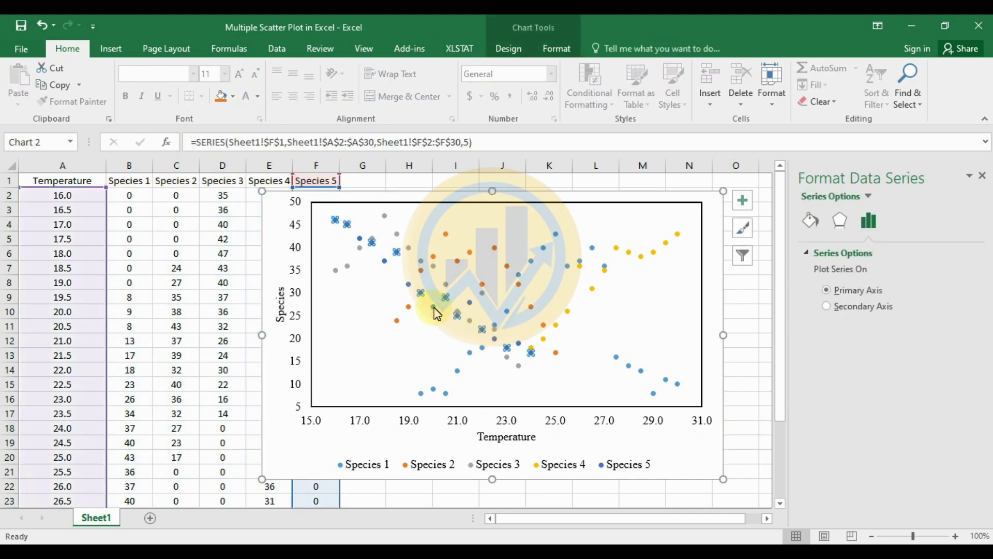
click(813, 228)
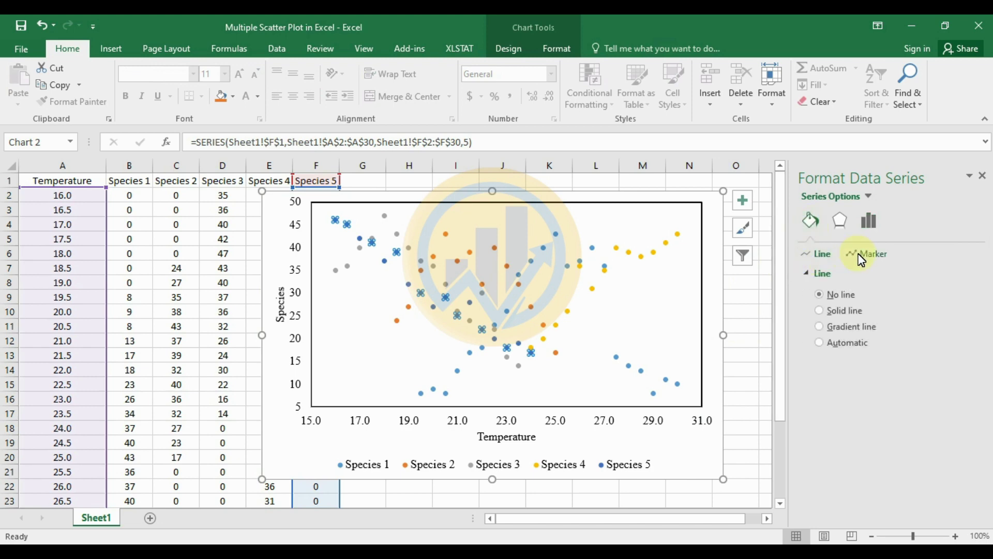
click(862, 254)
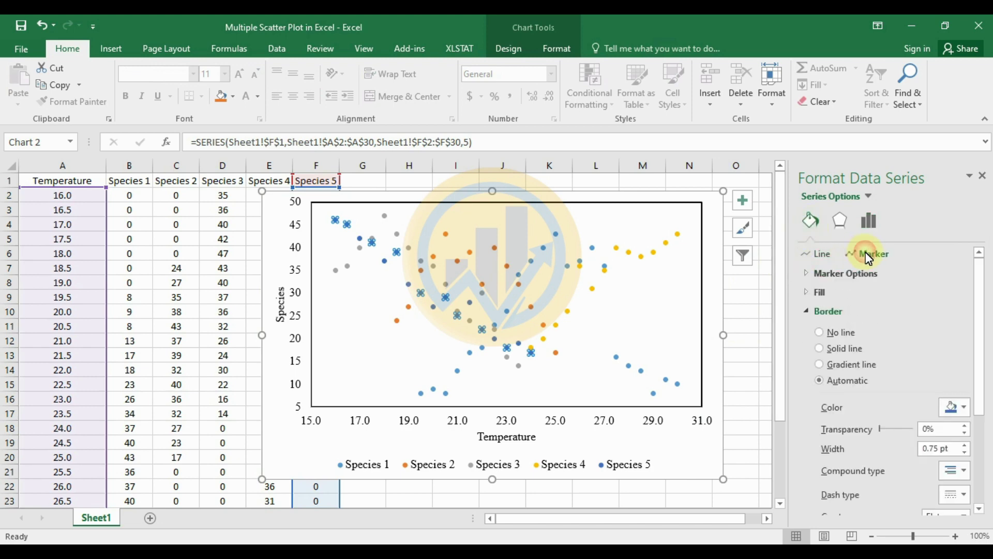
click(806, 292)
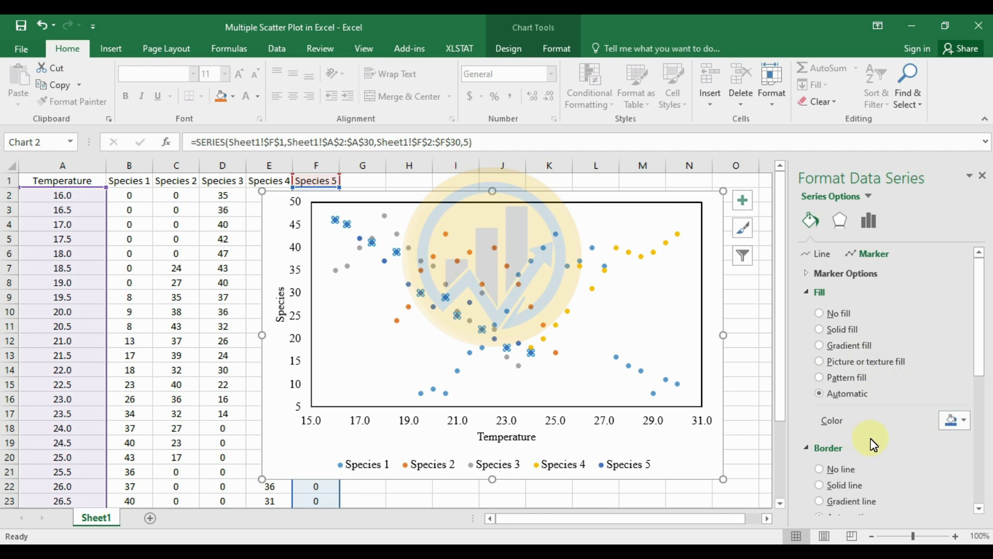
scroll(848, 448, down, 2)
click(818, 437)
scroll(970, 408, up, 1)
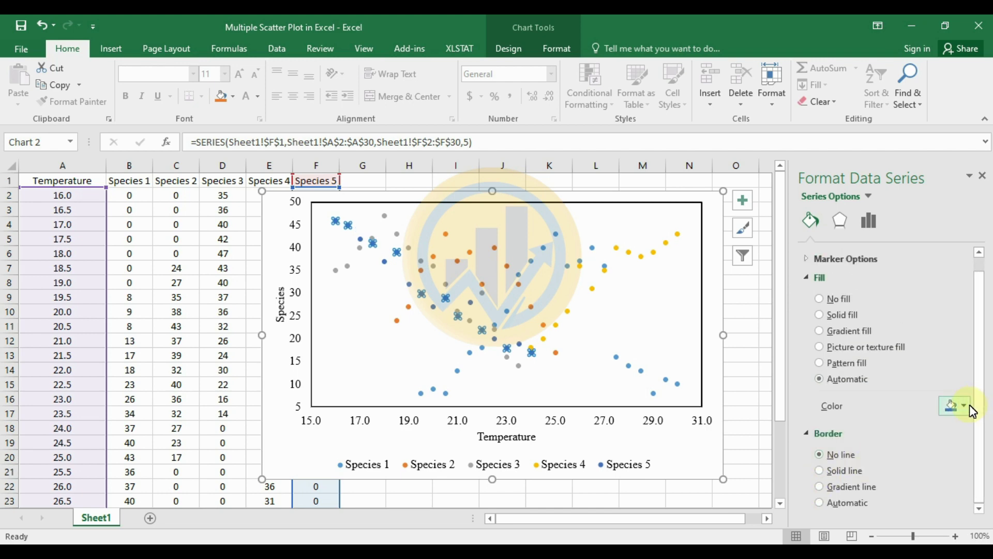
click(970, 404)
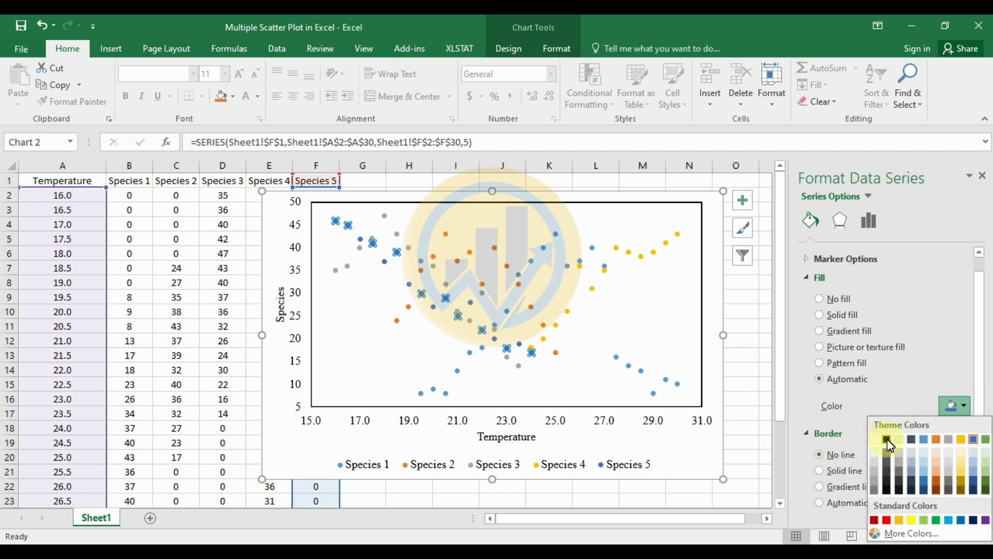
click(887, 438)
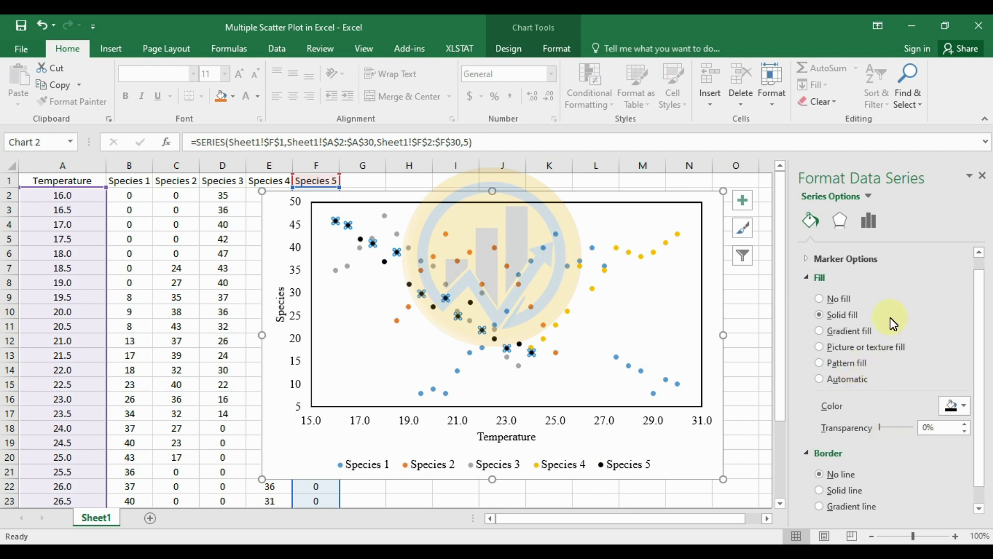
scroll(893, 350, down, 1)
scroll(889, 346, up, 2)
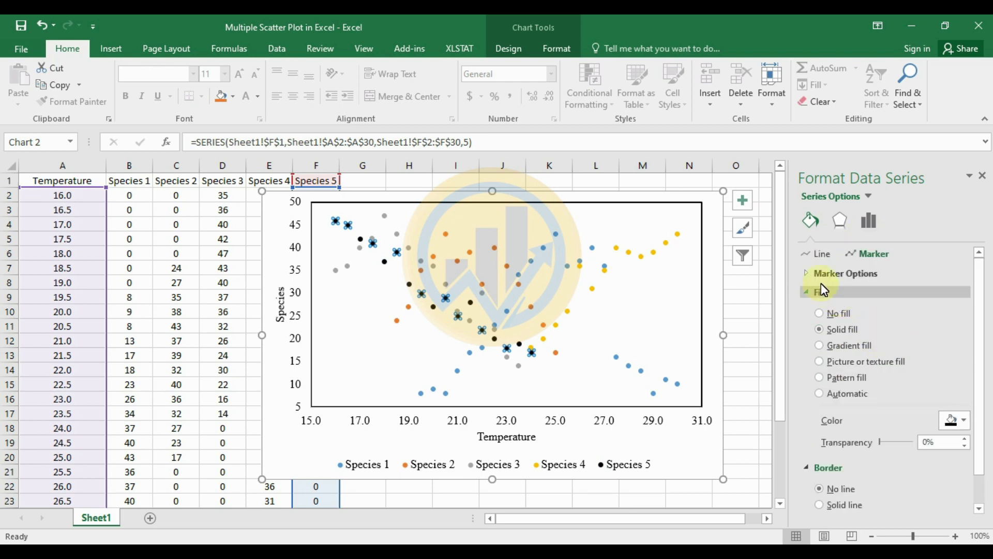
Switch the Species 5 markers to a built-in style at size 7.
click(807, 274)
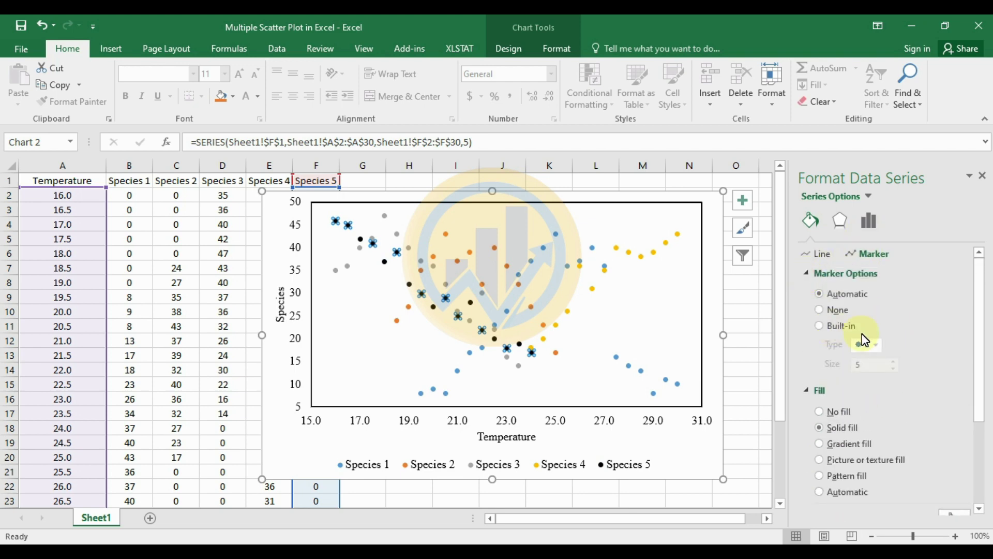
click(820, 326)
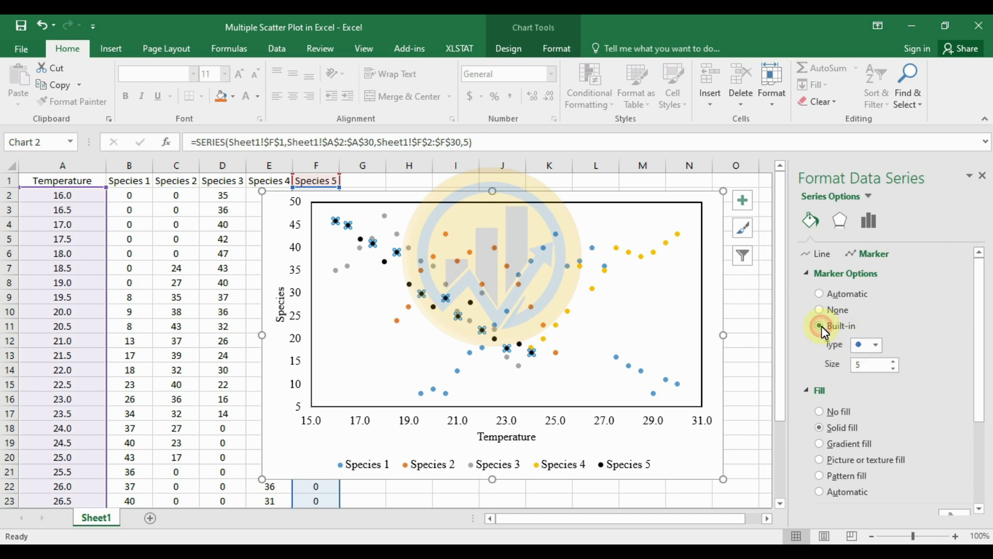
click(893, 362)
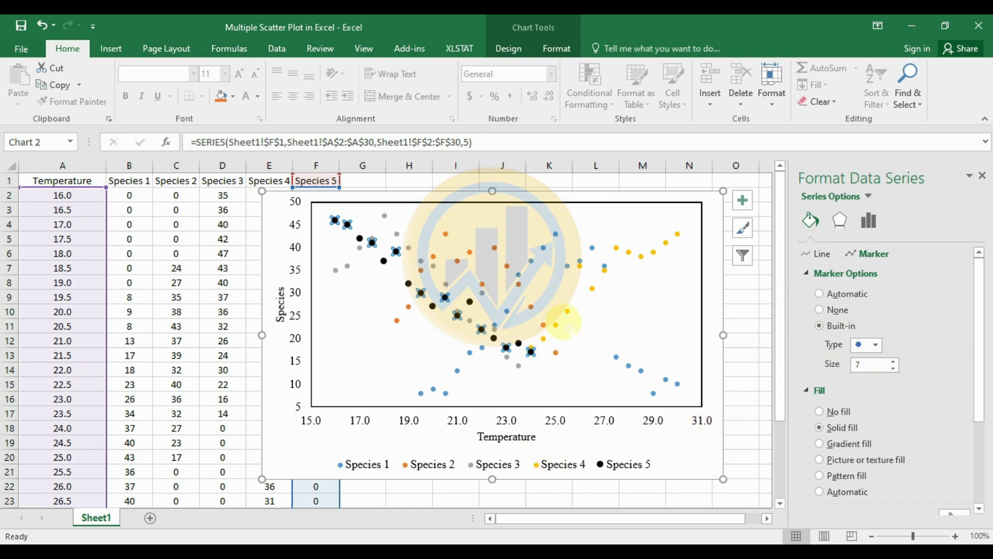
click(568, 311)
Make the Species 4 markers built-in, size 7, solid red fill with no border.
scroll(836, 356, down, 2)
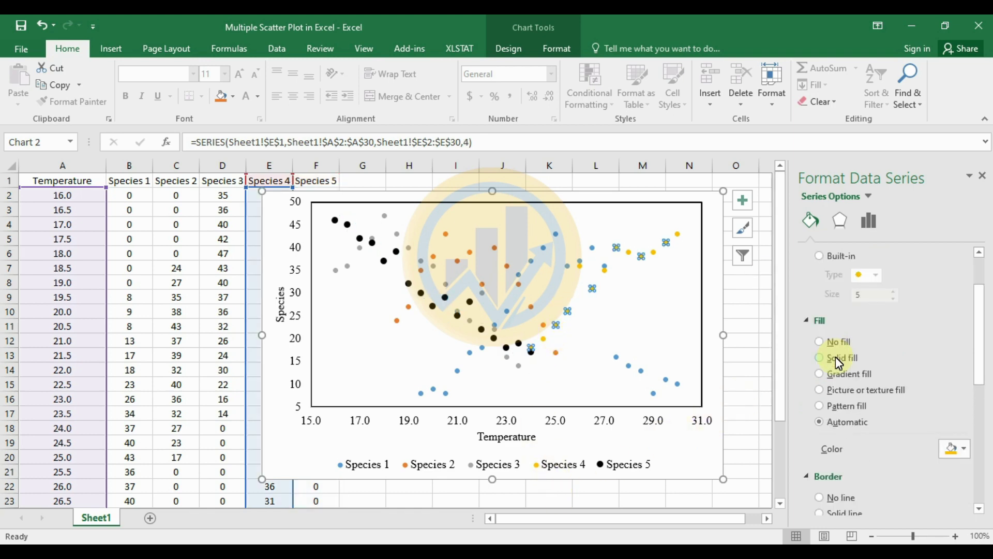
scroll(820, 257, up, 1)
scroll(815, 291, up, 1)
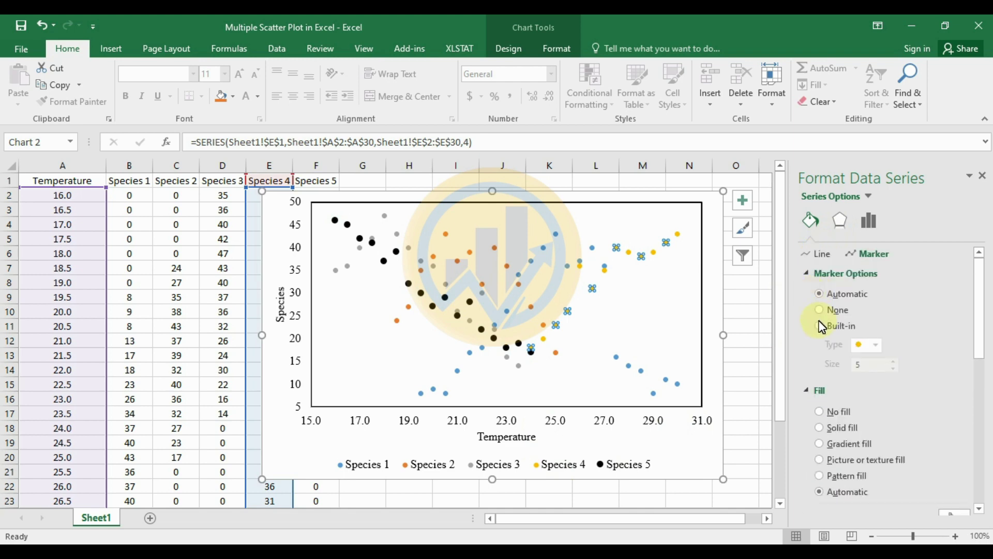
click(820, 326)
click(896, 362)
scroll(887, 385, down, 1)
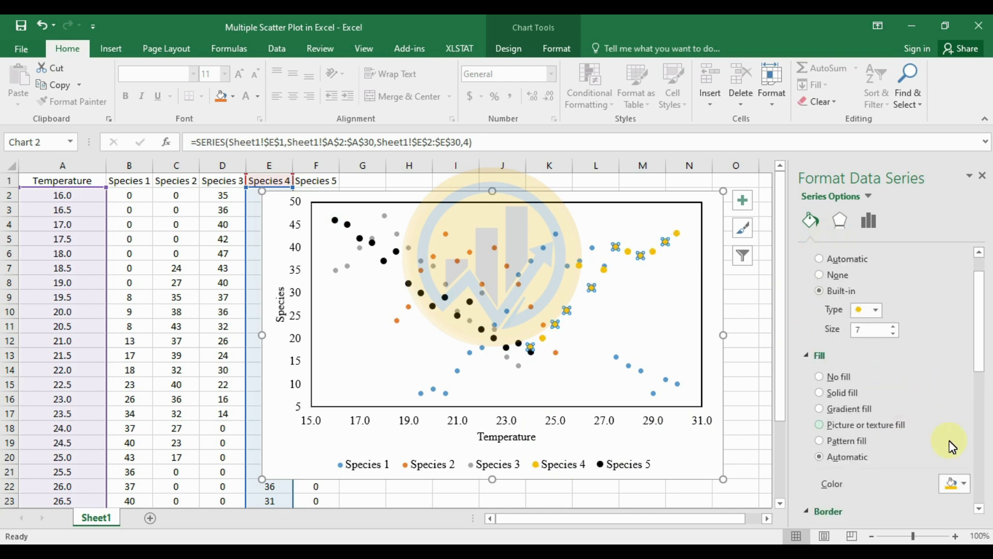
click(964, 488)
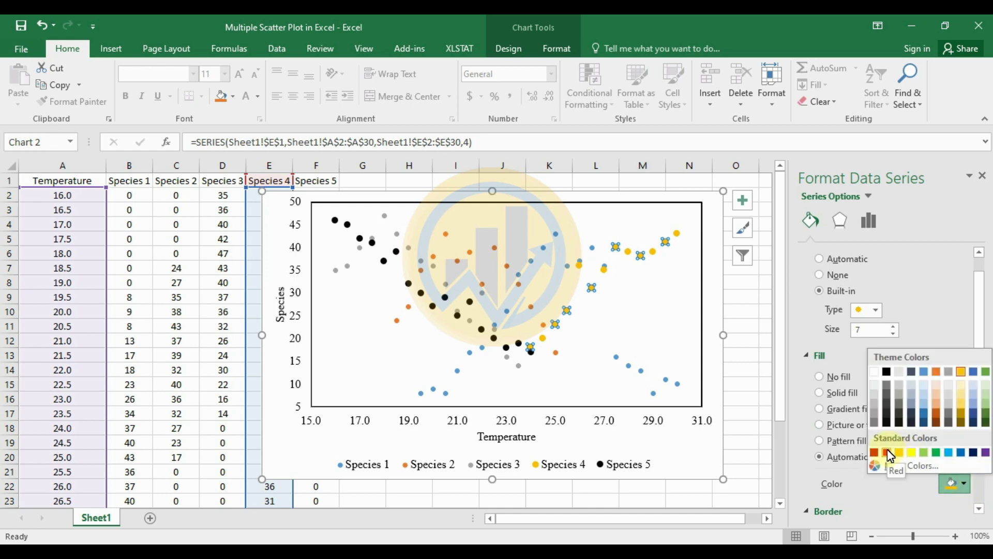
click(888, 453)
scroll(906, 429, down, 3)
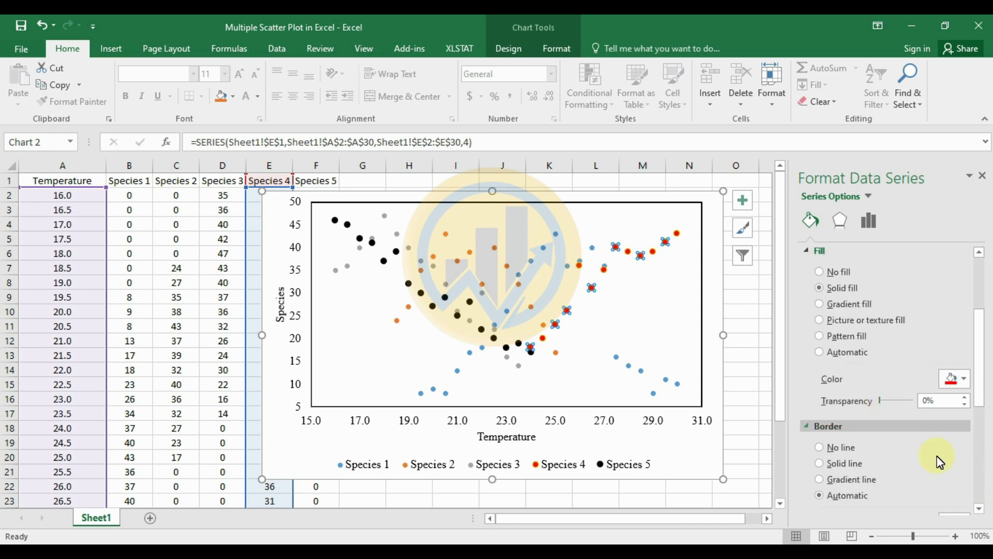
click(821, 448)
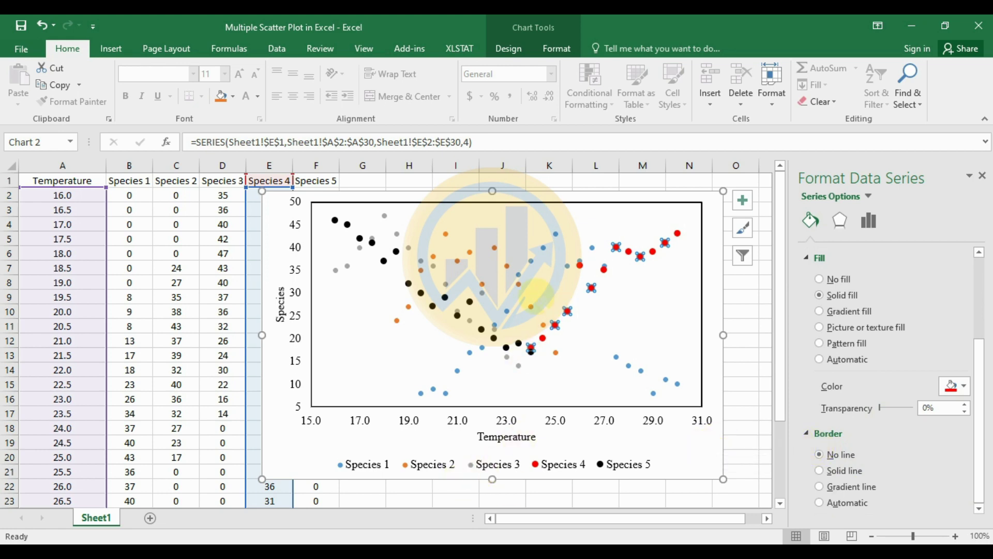
click(482, 293)
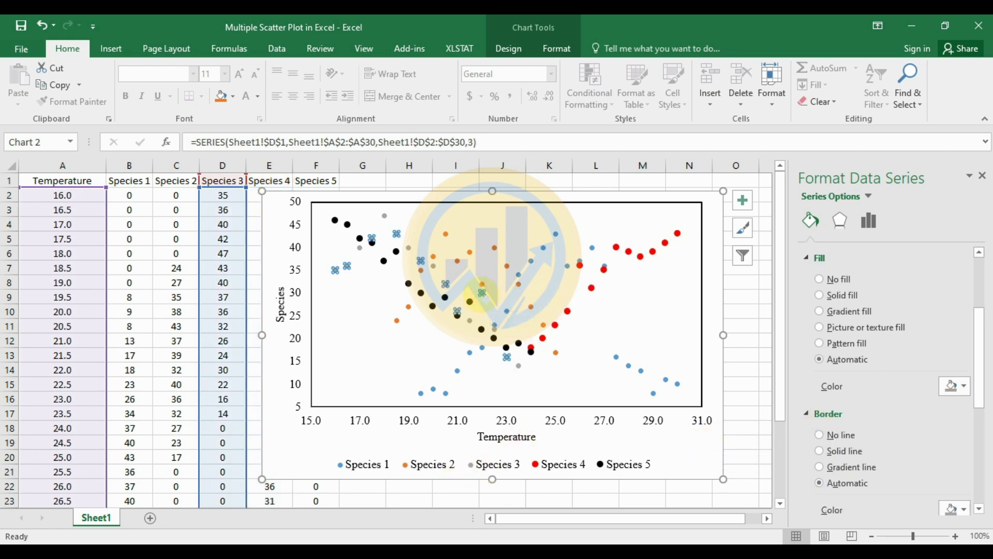
Make the Species 3 markers built-in, size 7, solid green fill with no border.
scroll(883, 326, up, 3)
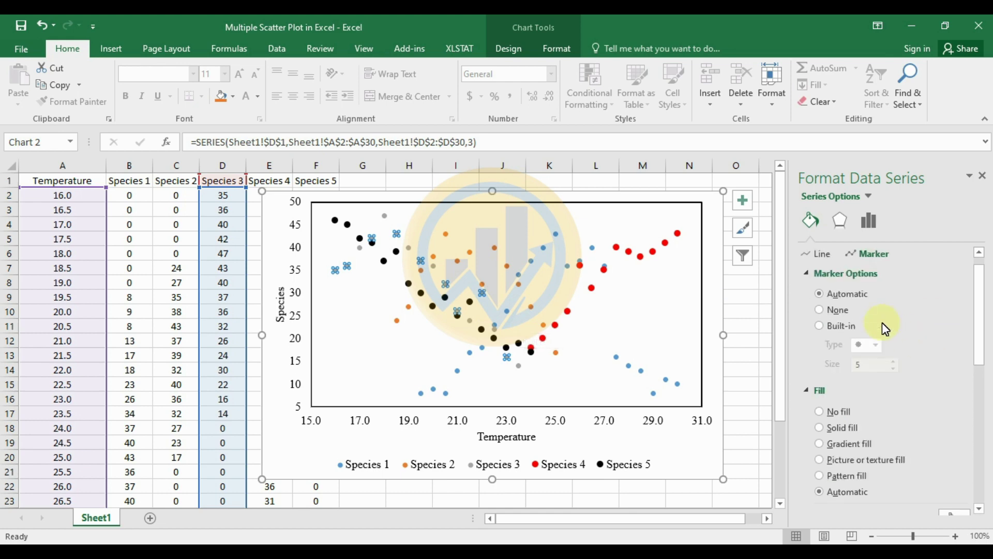
click(820, 326)
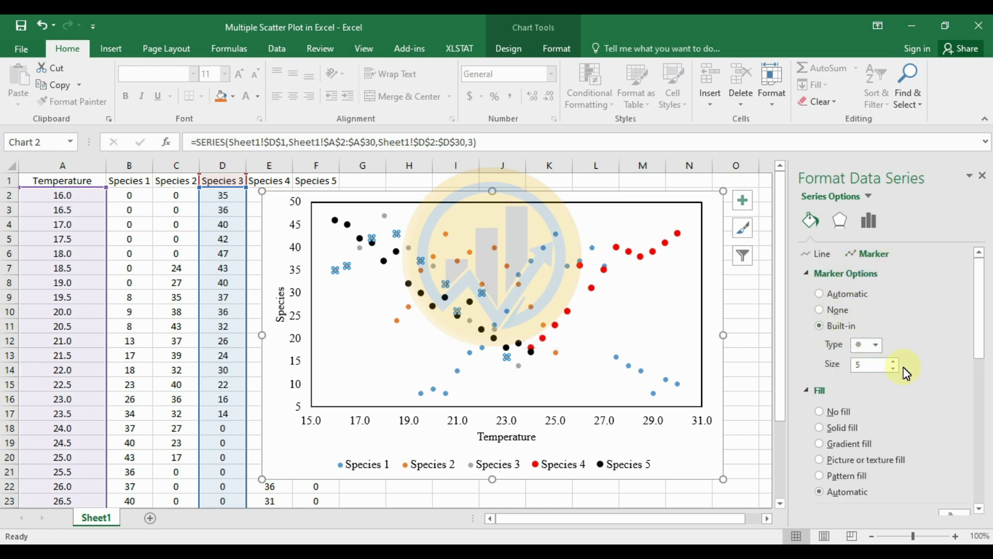
click(896, 363)
click(896, 363)
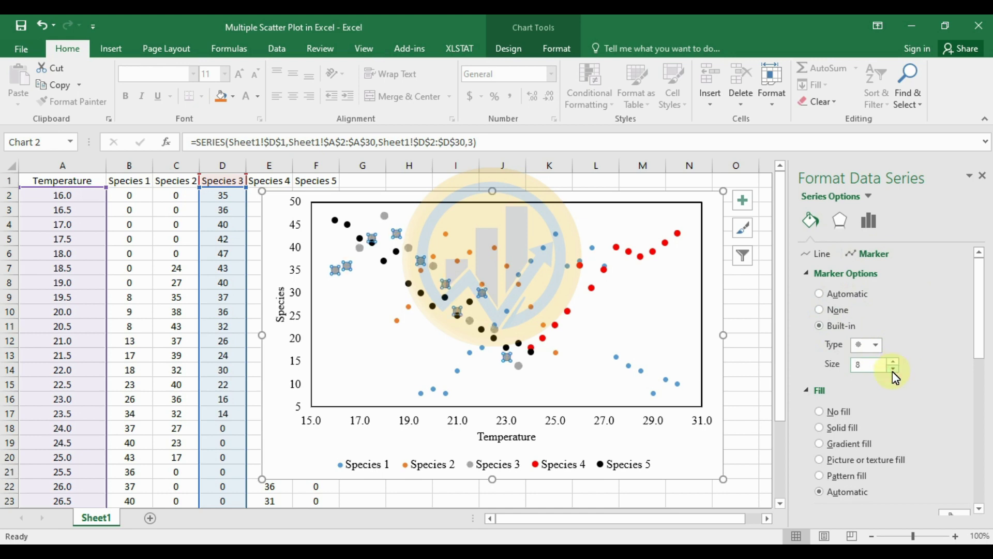
scroll(883, 414, down, 2)
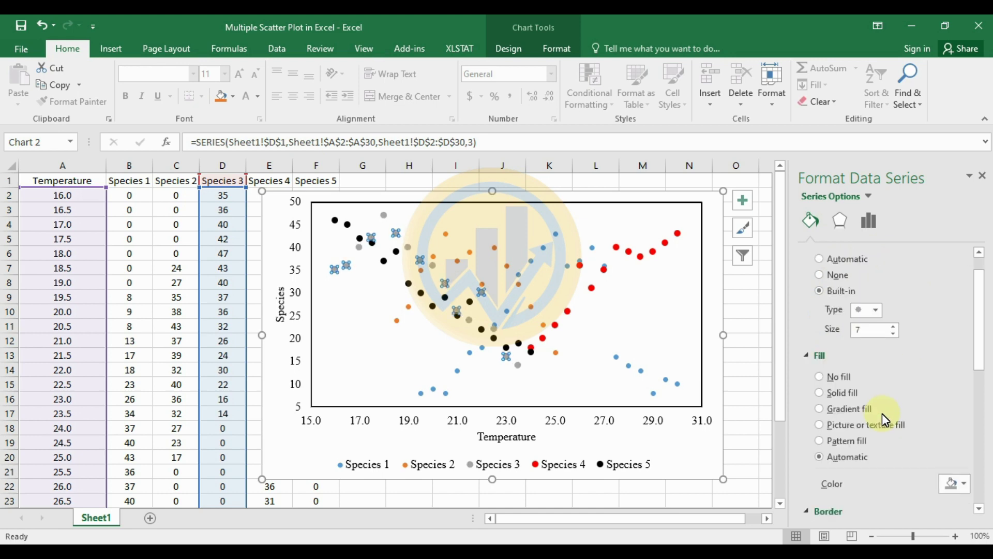
click(961, 484)
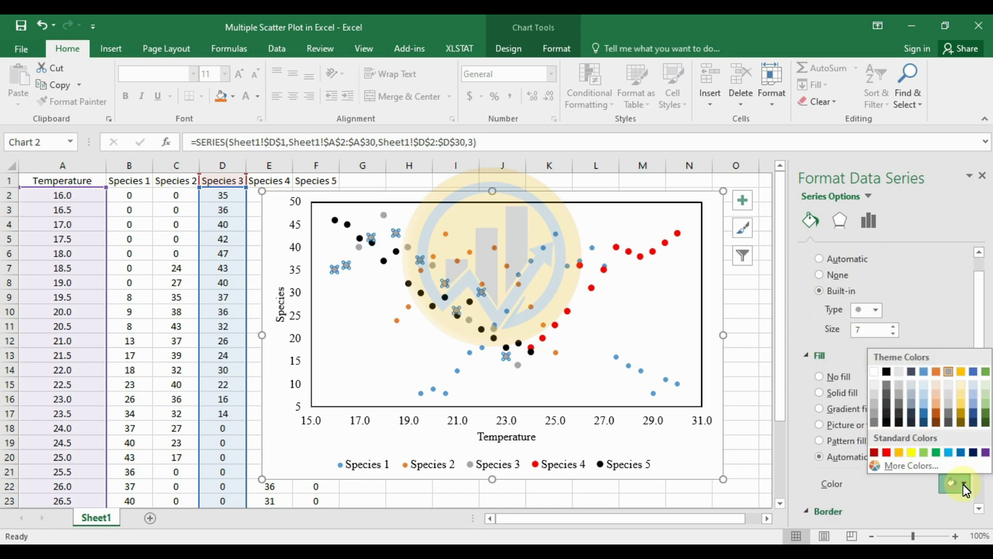
click(936, 452)
scroll(935, 450, down, 4)
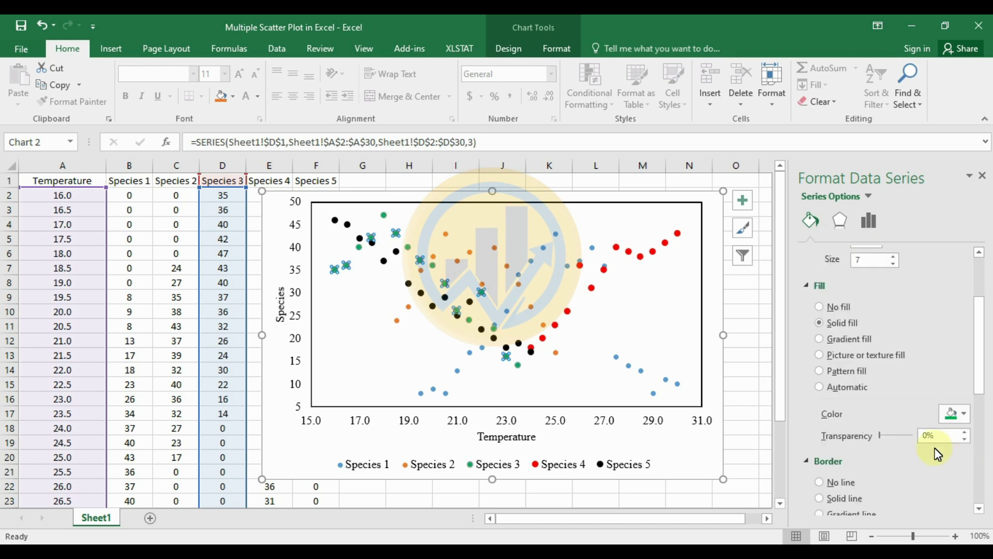
click(820, 482)
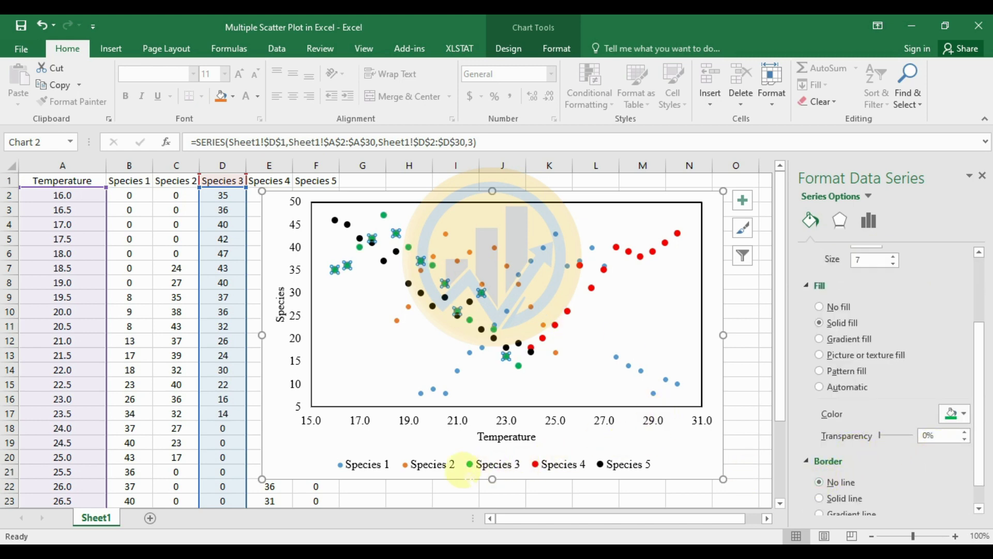
click(533, 309)
scroll(841, 327, up, 3)
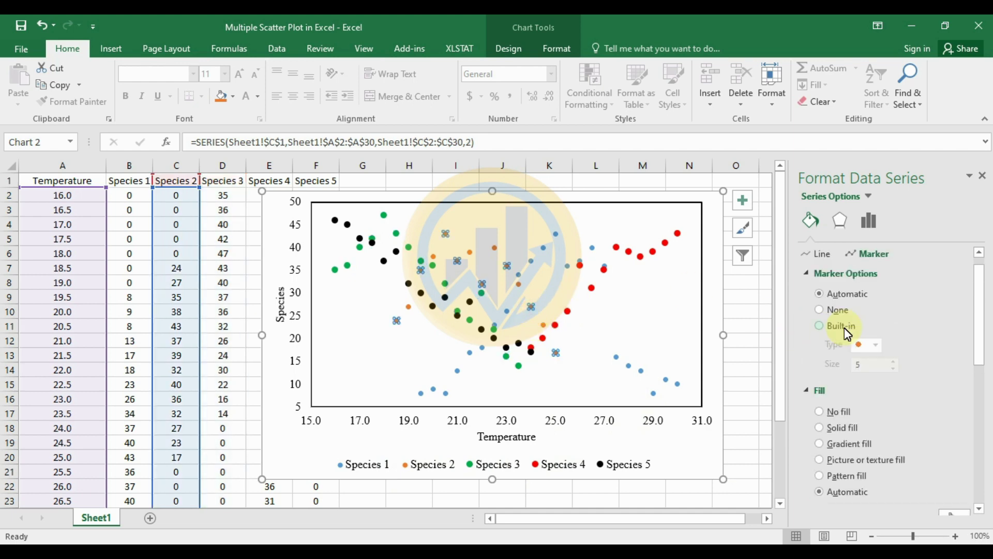
Give Species 2 built-in markers at size 7 with solid light blue fill and no border.
click(820, 326)
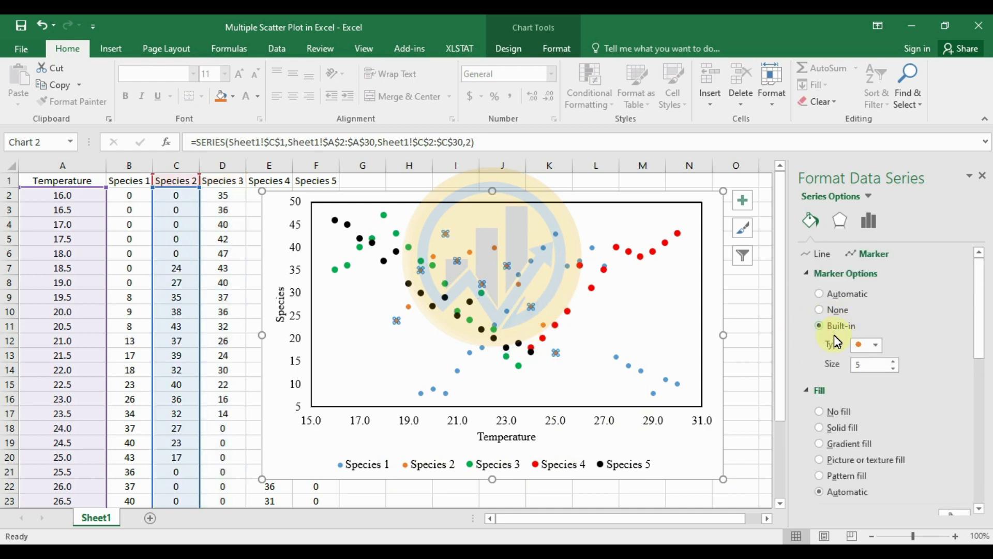
click(895, 363)
scroll(879, 414, down, 3)
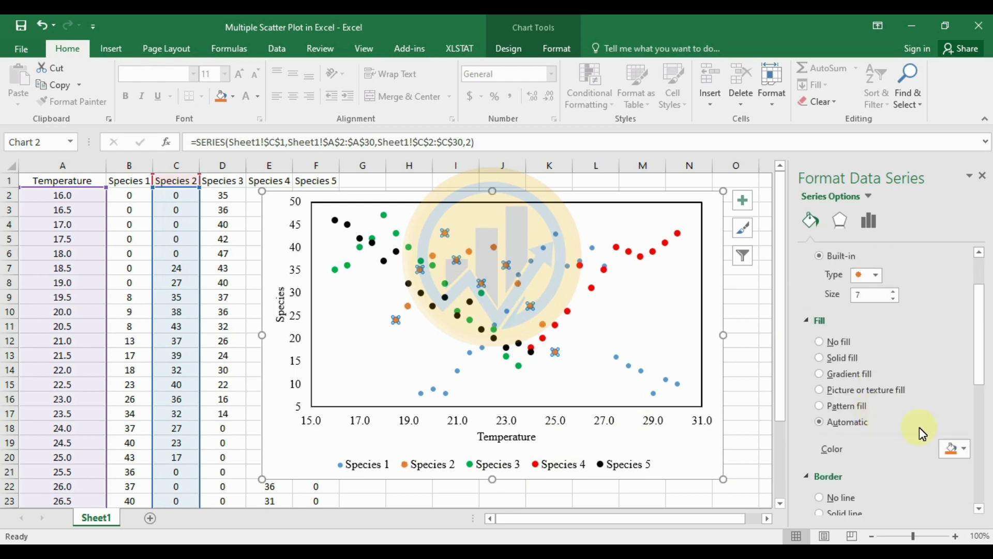
click(965, 449)
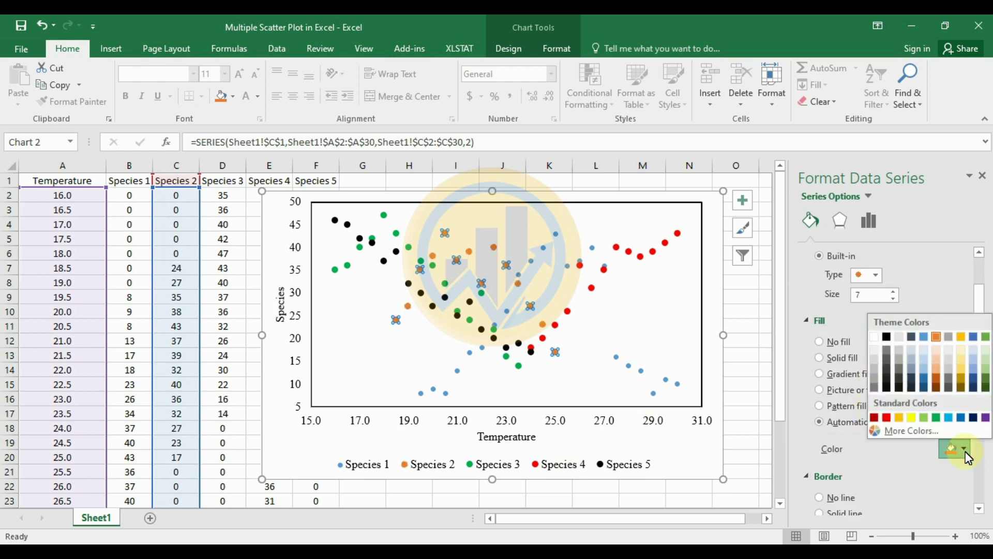
click(950, 417)
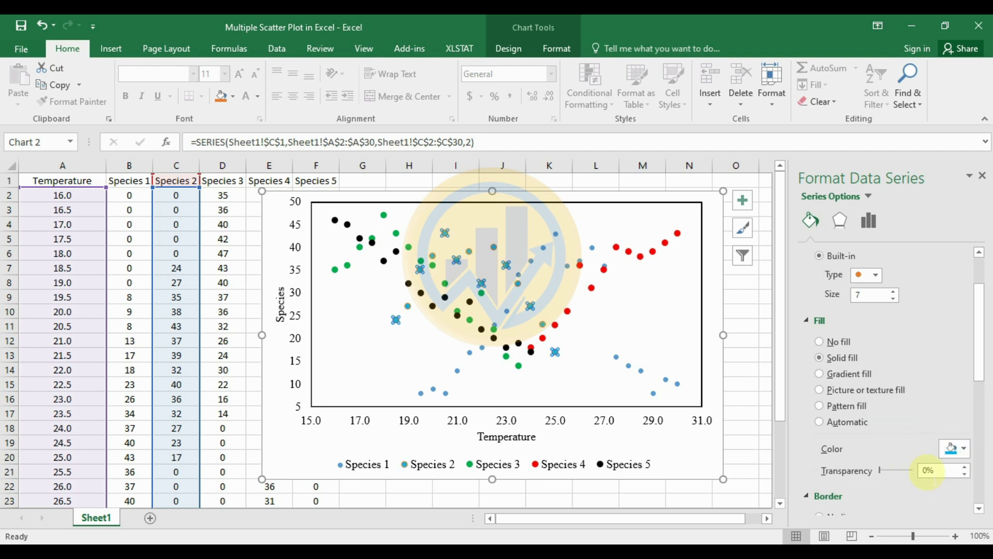
scroll(920, 455, down, 3)
click(827, 411)
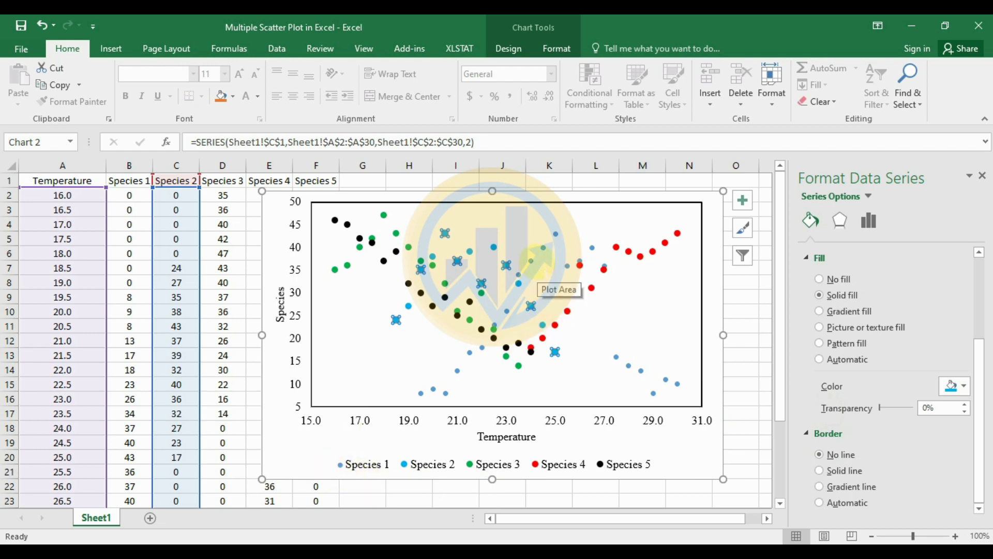
Restyle Species 1 as size-7 built-in markers with solid purple fill and no border.
click(531, 260)
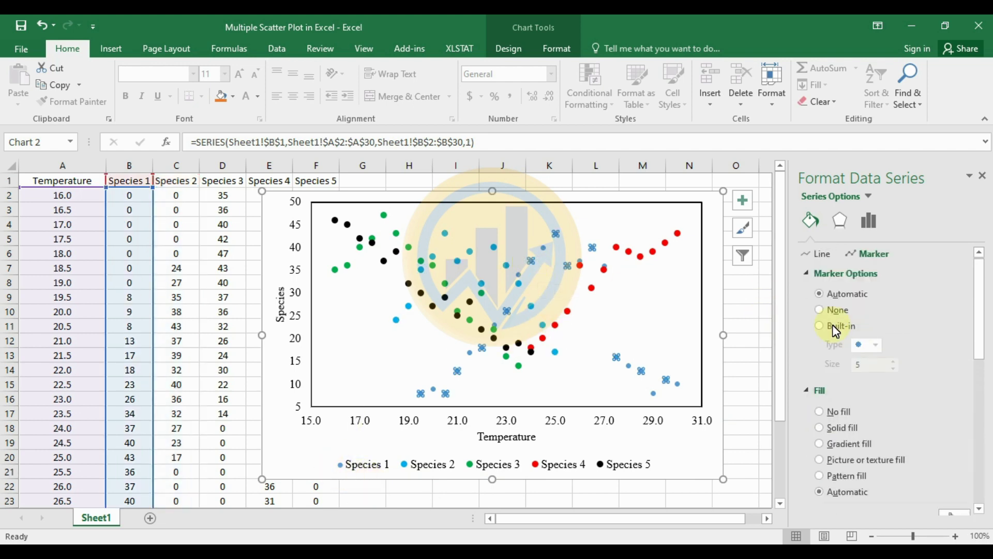
click(820, 326)
click(894, 361)
click(897, 364)
scroll(932, 424, down, 3)
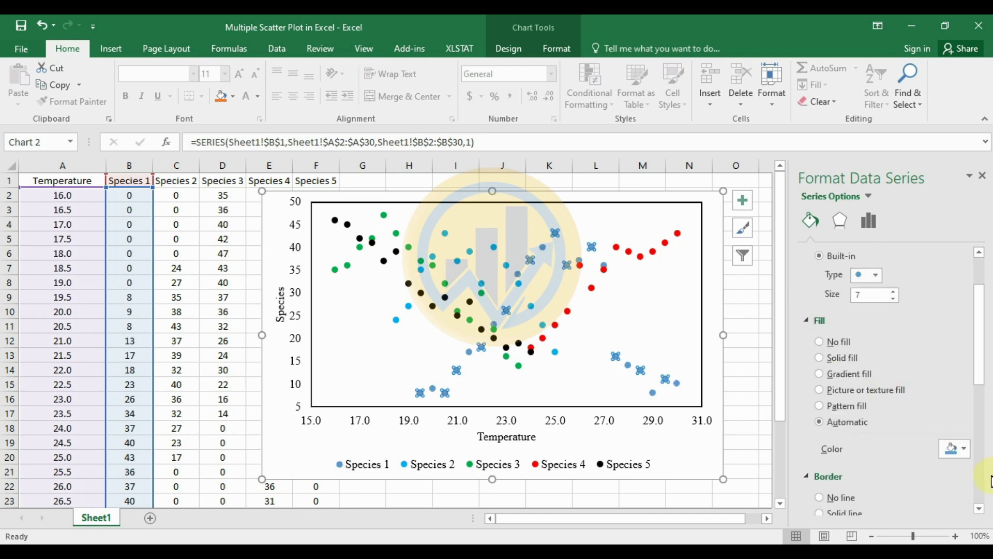
click(969, 451)
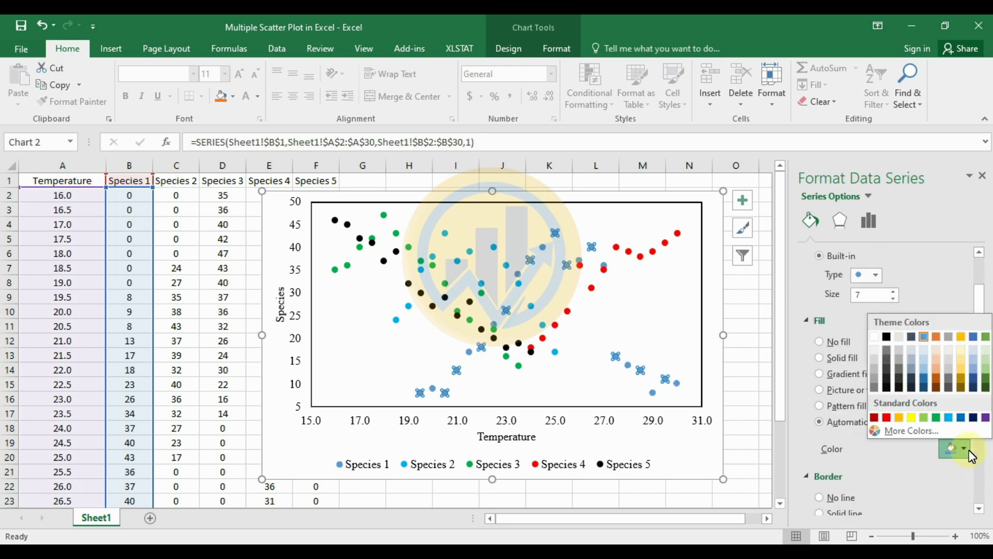
click(972, 419)
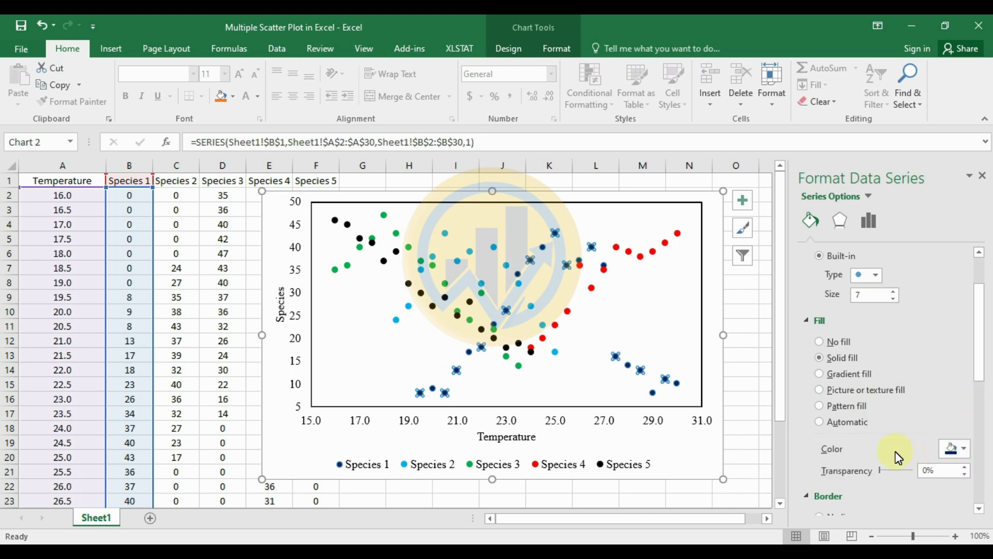
click(965, 448)
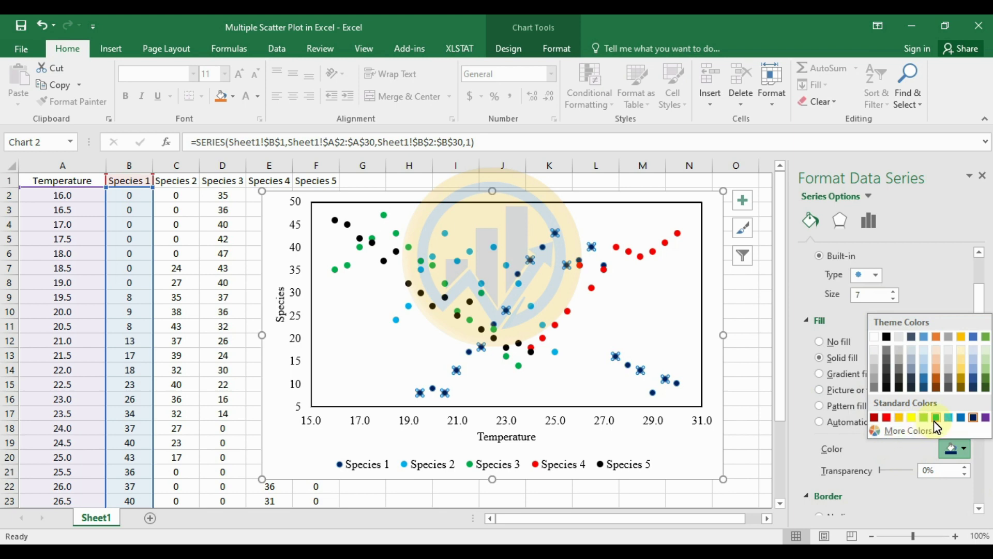
click(986, 417)
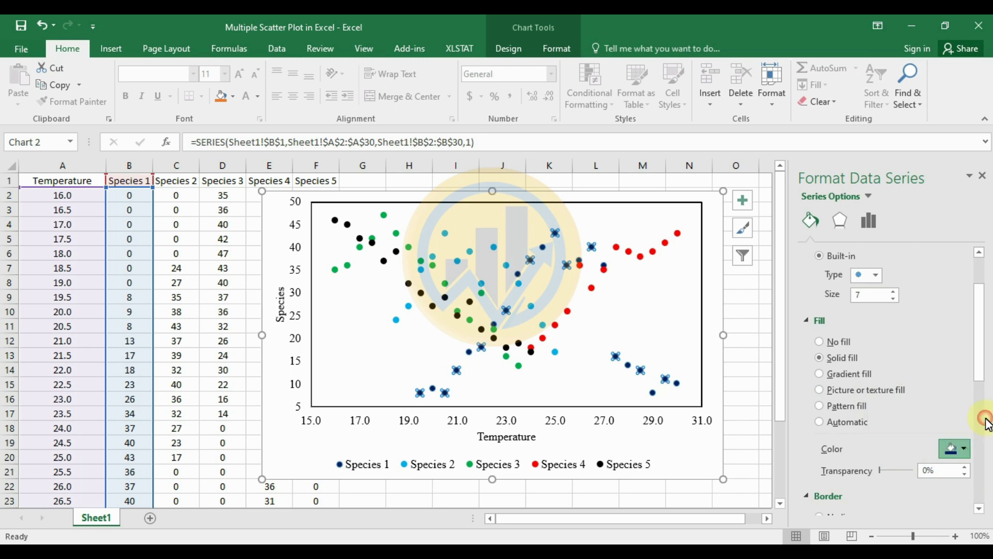
scroll(853, 414, down, 5)
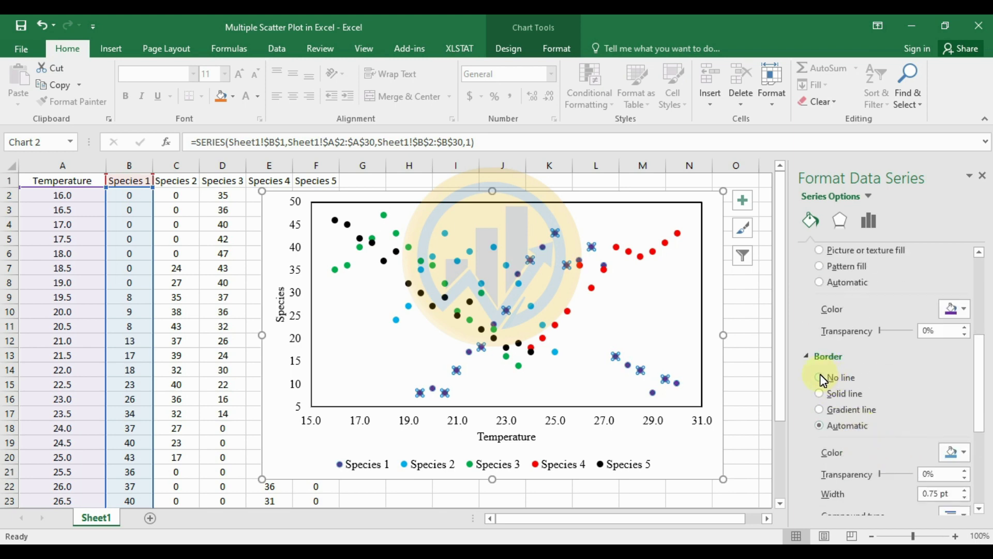
click(820, 377)
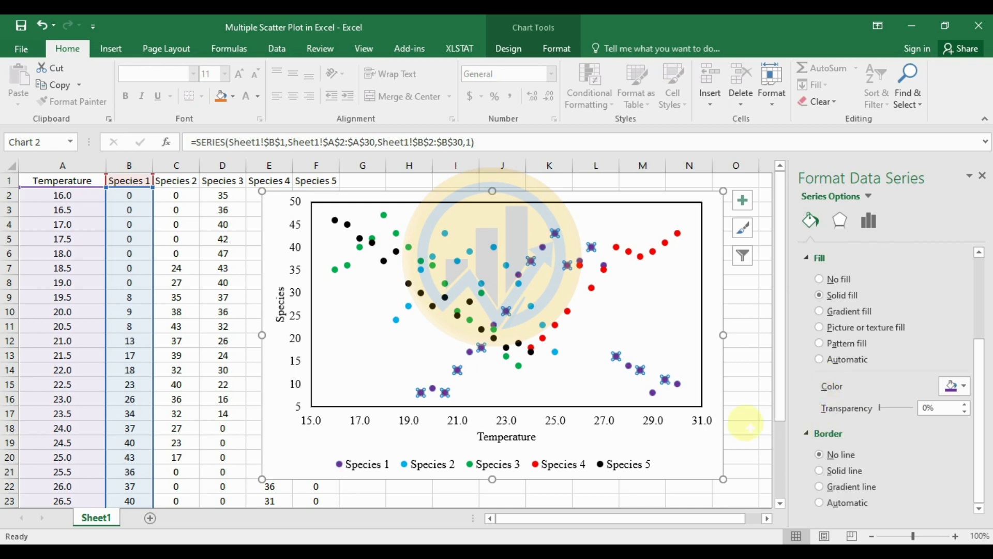
click(750, 346)
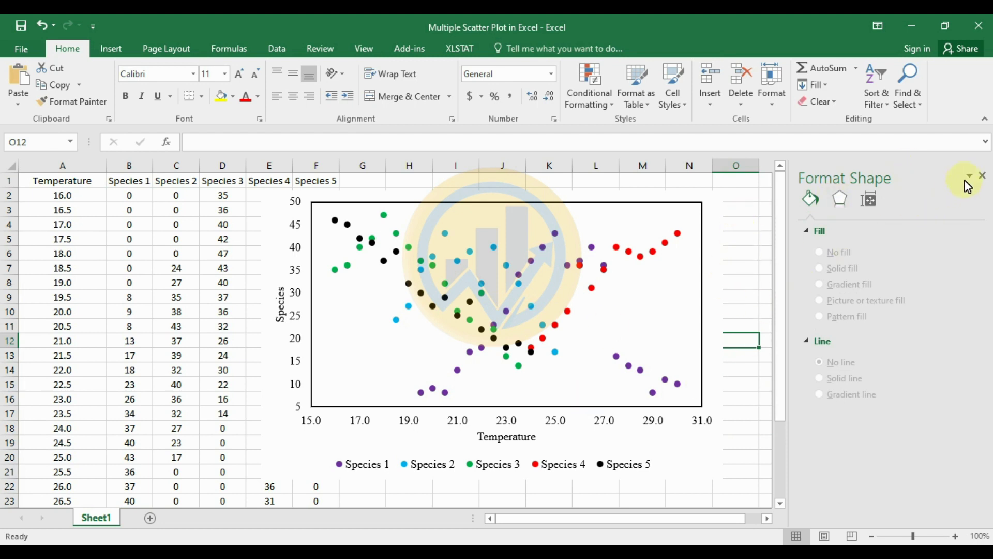
Make the number labels on both the horizontal and vertical axes bold.
click(983, 176)
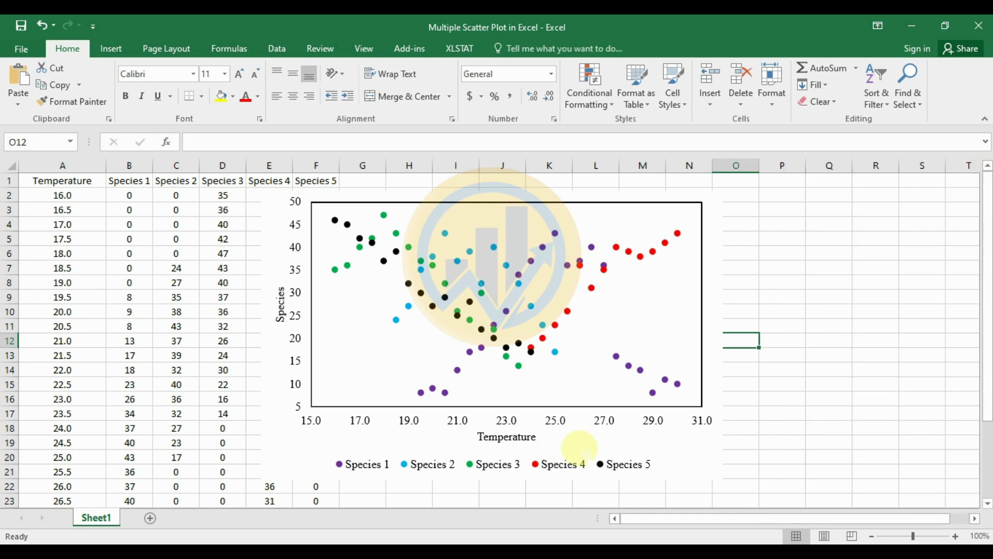
click(557, 420)
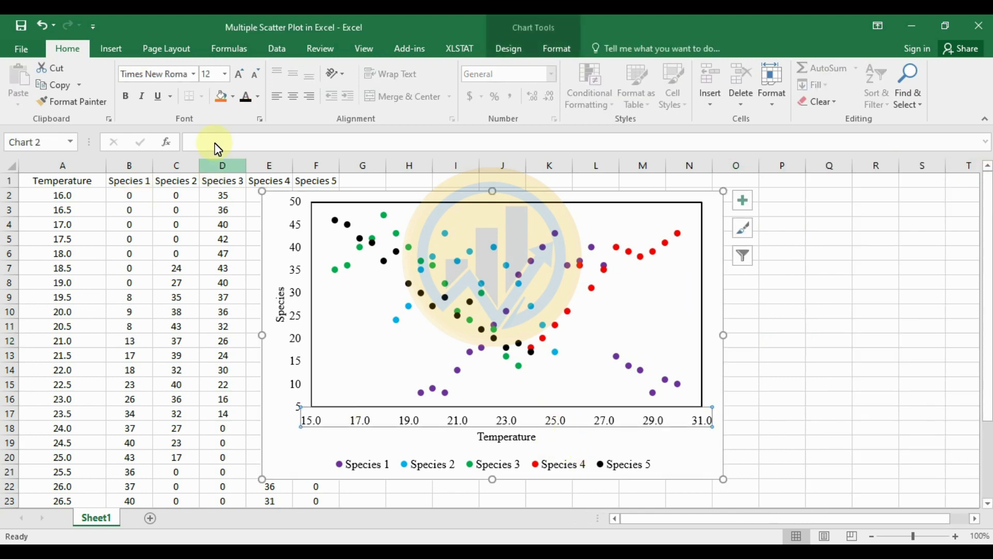
click(125, 96)
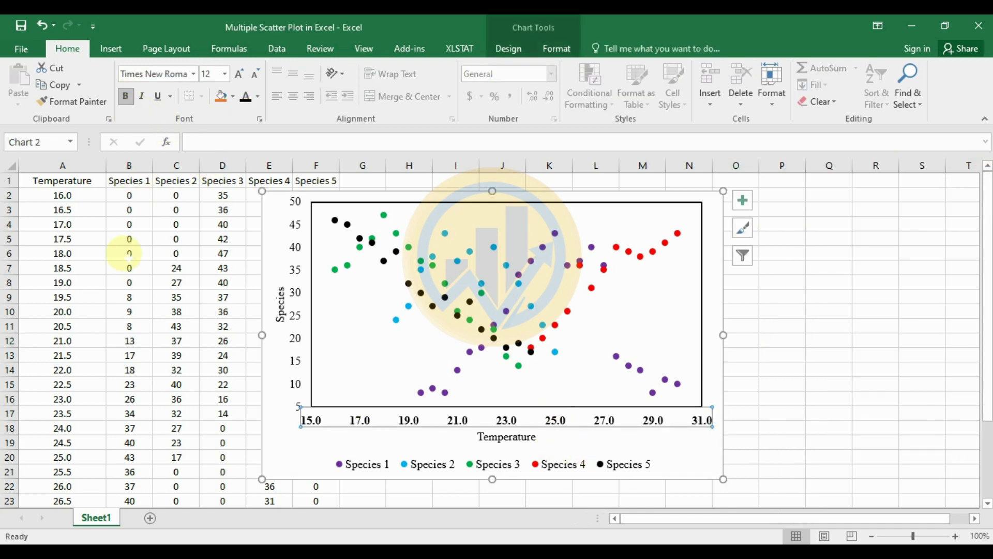
click(302, 344)
click(125, 96)
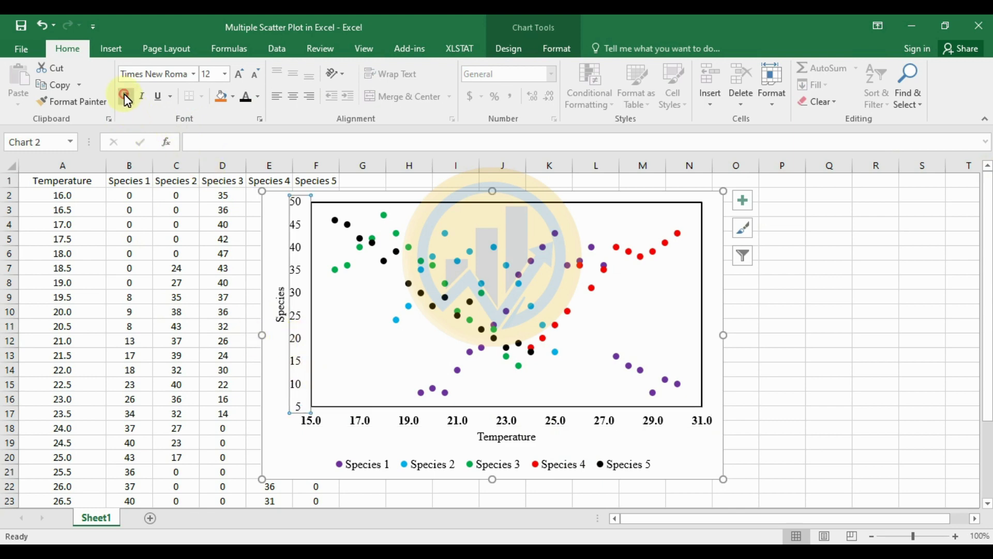
Make the Species and Temperature axis titles bold.
click(280, 305)
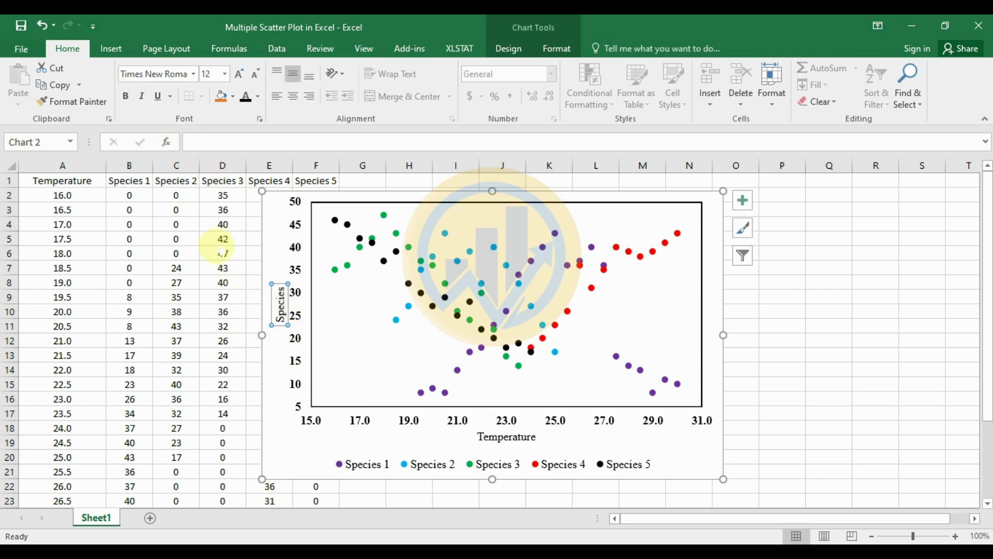
click(127, 98)
click(506, 437)
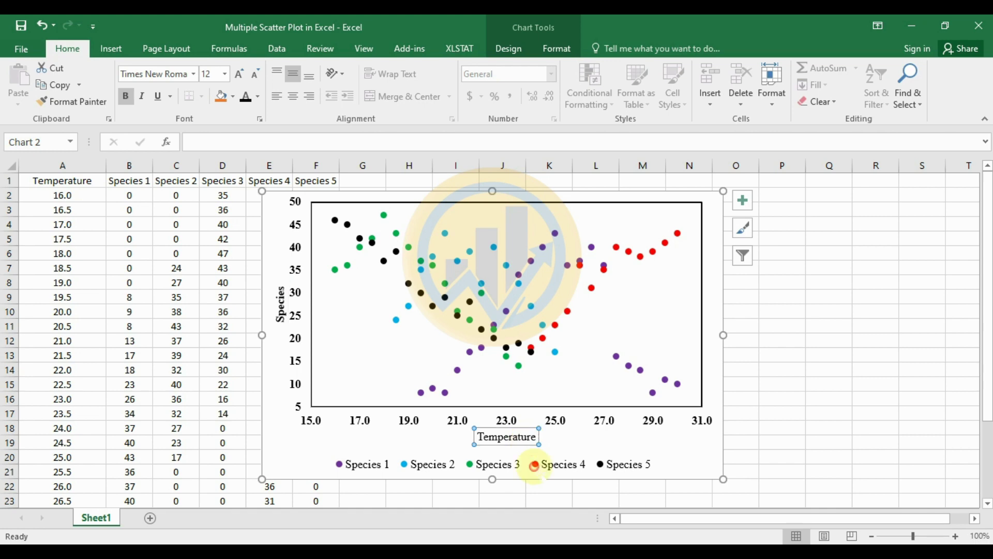
click(127, 97)
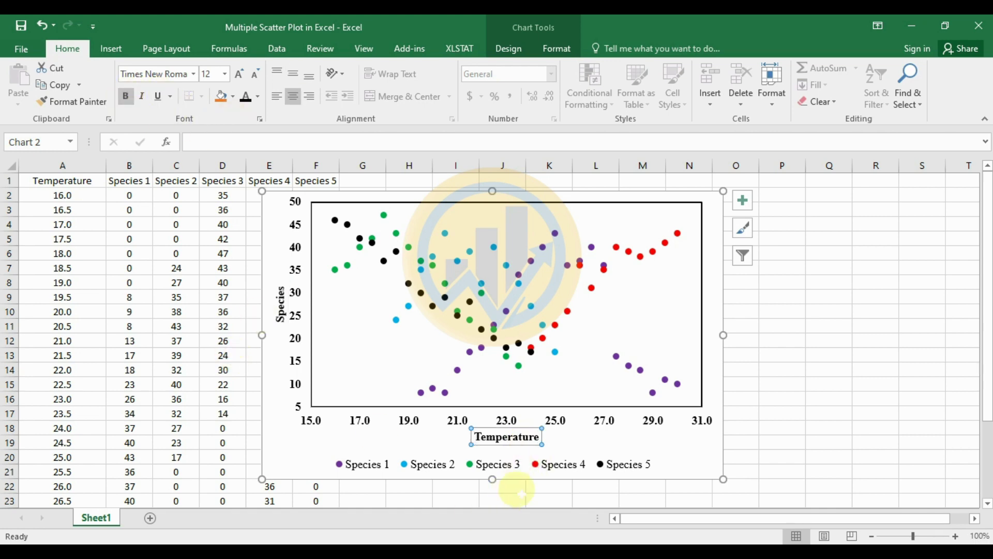
click(568, 469)
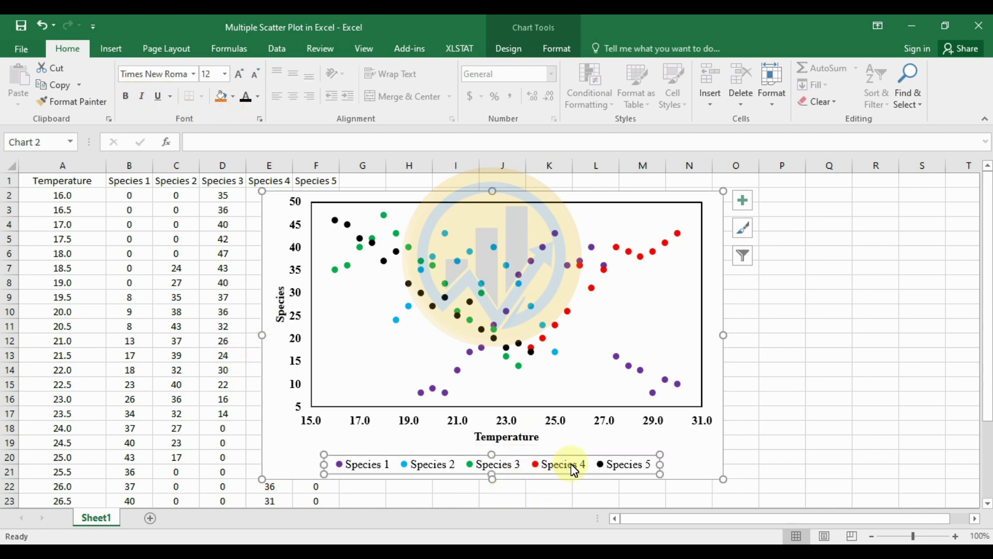
right_click(567, 467)
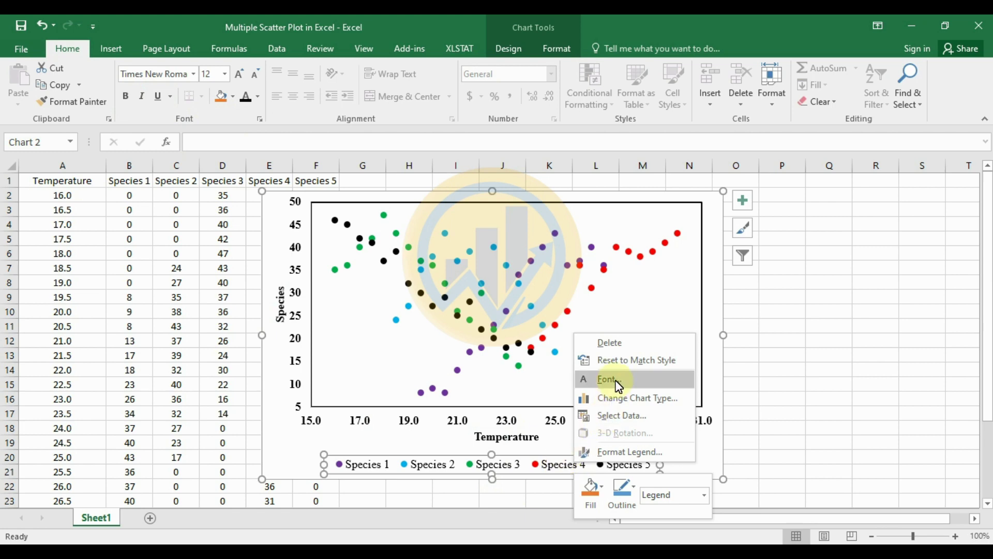
click(647, 452)
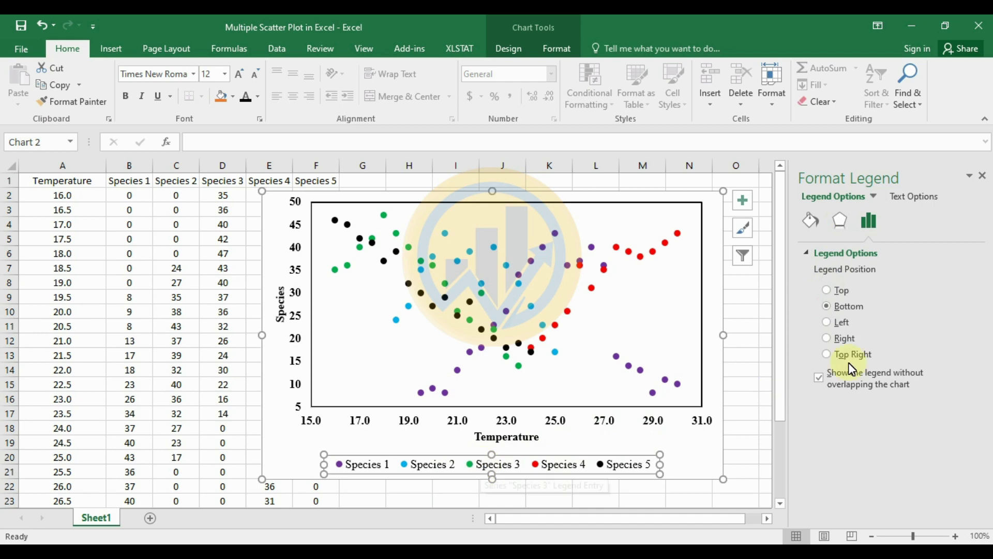
click(825, 290)
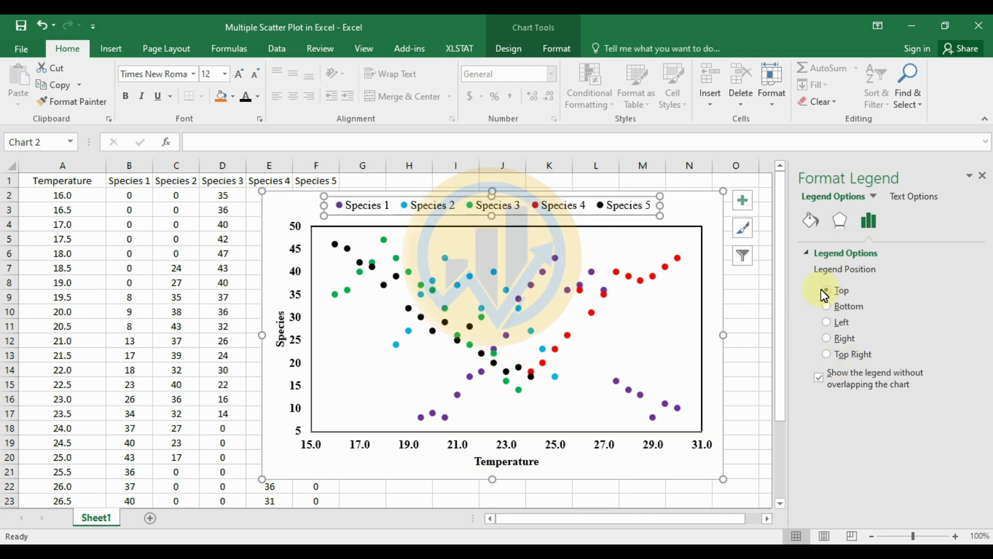
click(827, 322)
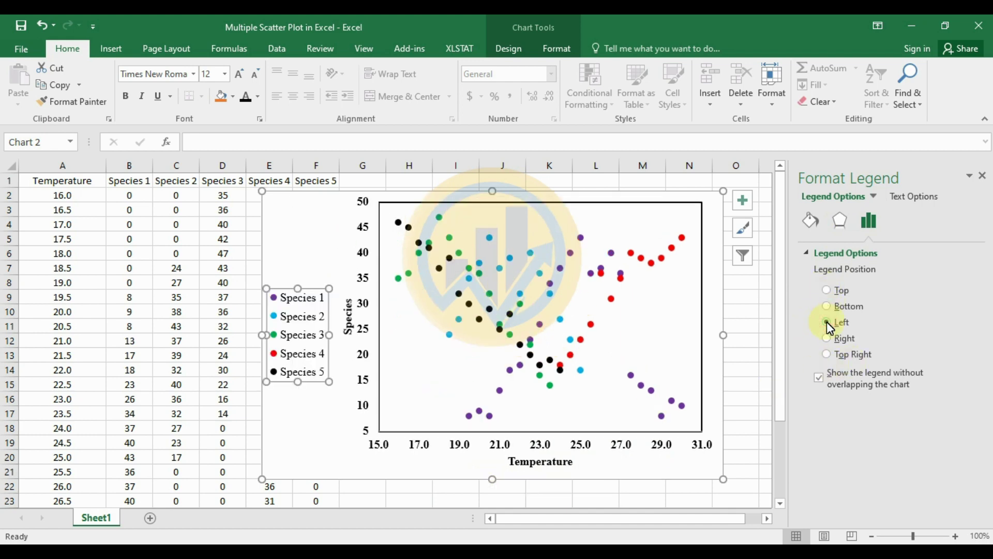
click(826, 338)
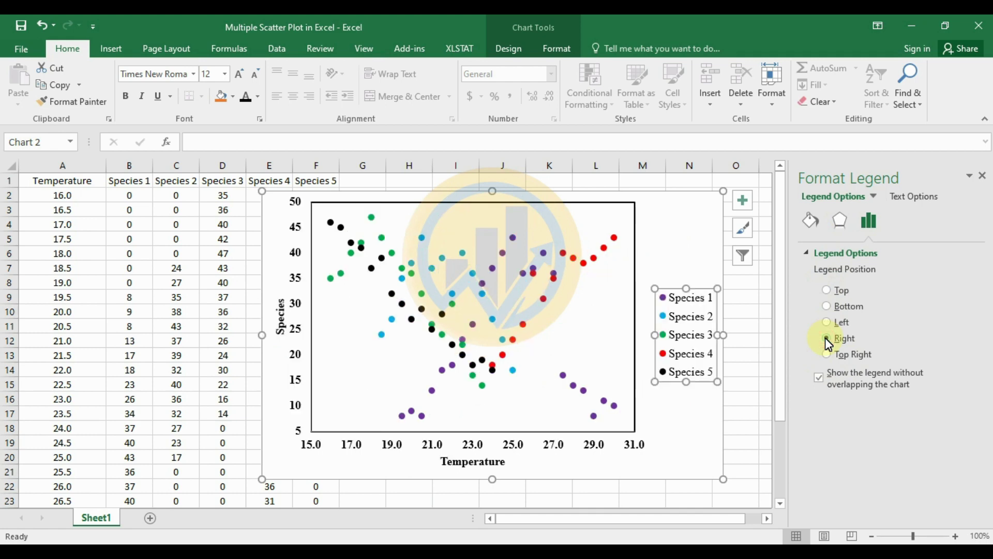
click(826, 354)
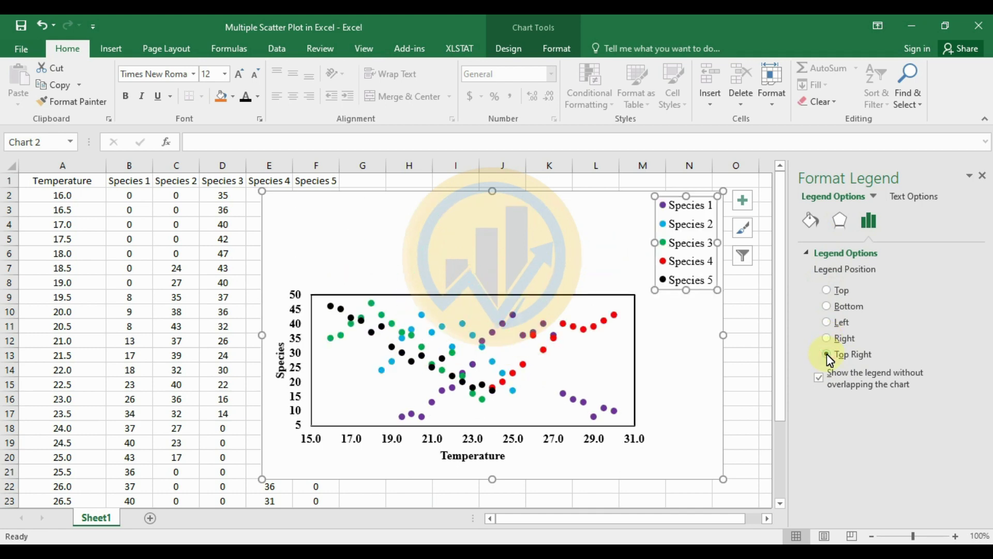
click(826, 306)
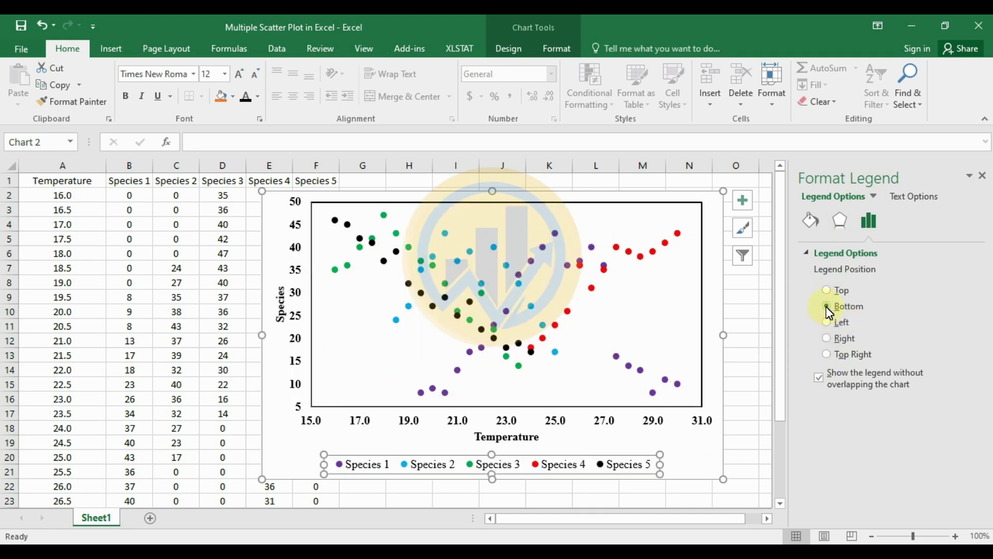
click(750, 326)
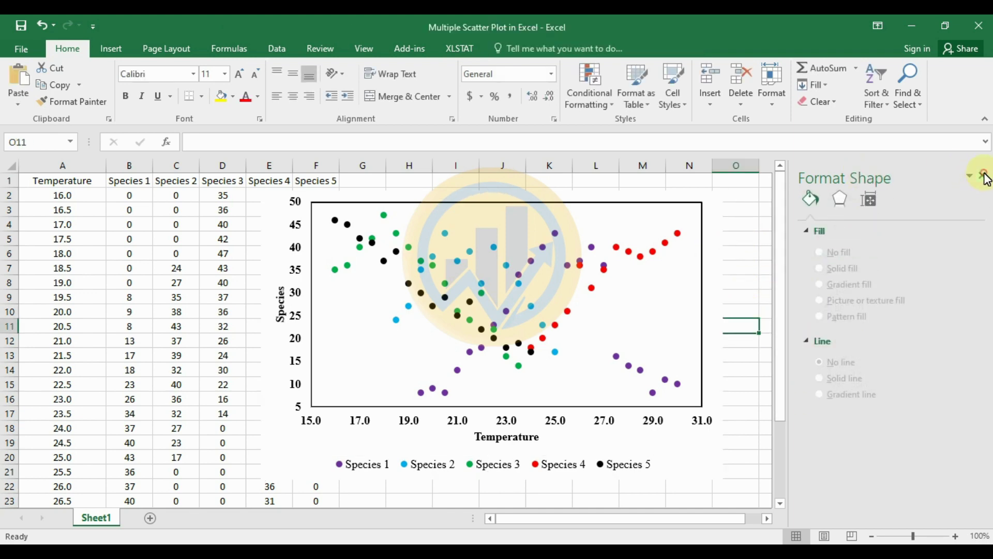
click(982, 176)
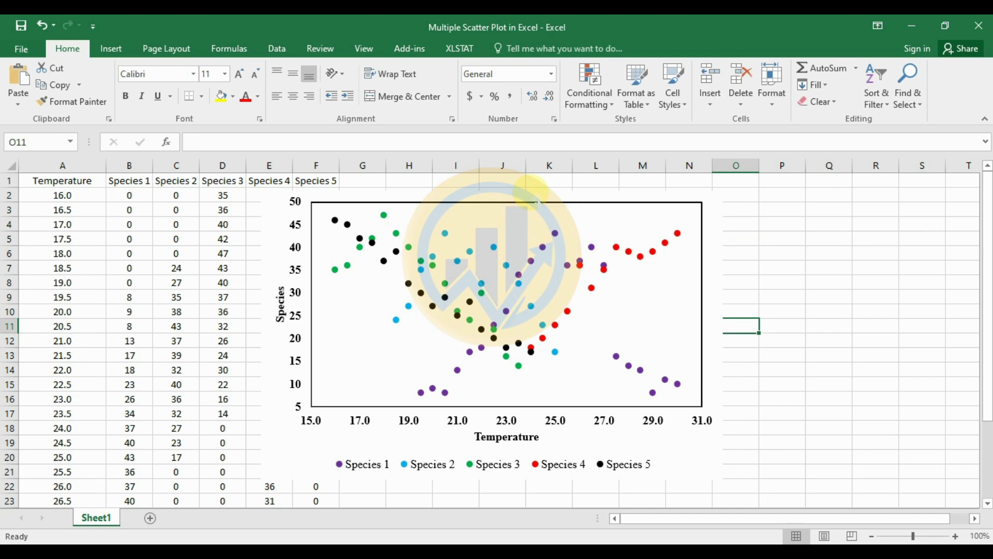
Nudge the chart lower and add the chart title 'Multiple Scatter Plot in Excel'.
drag(530, 191, 528, 208)
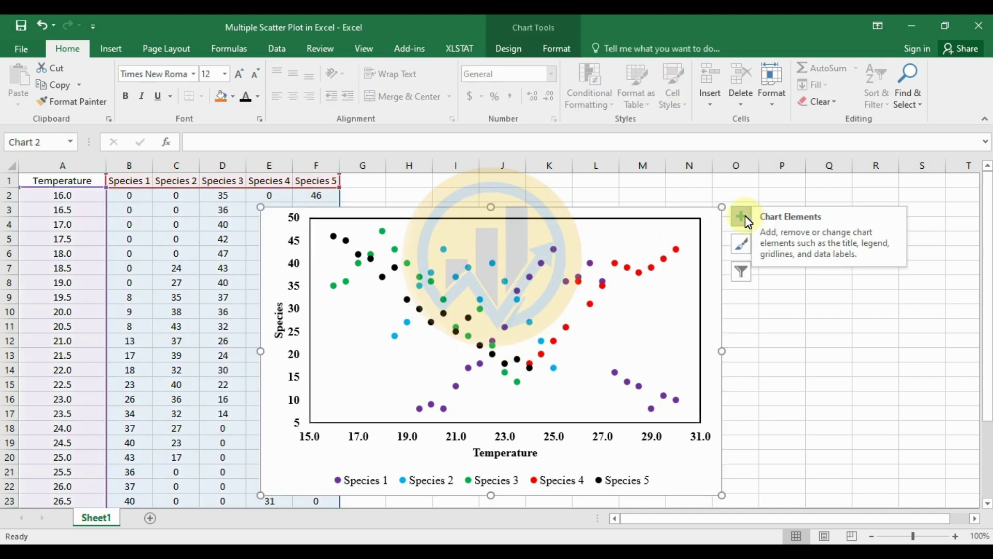
click(741, 216)
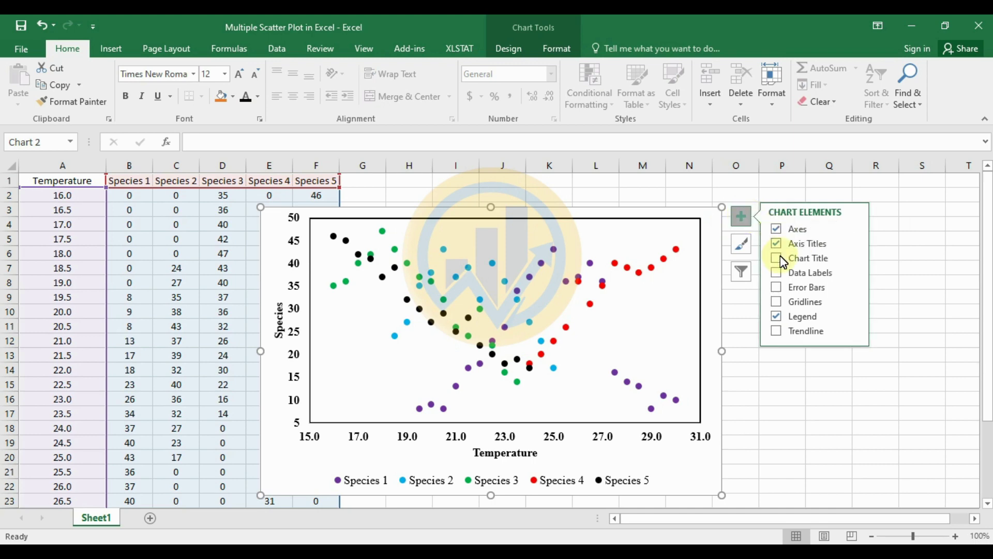
click(776, 262)
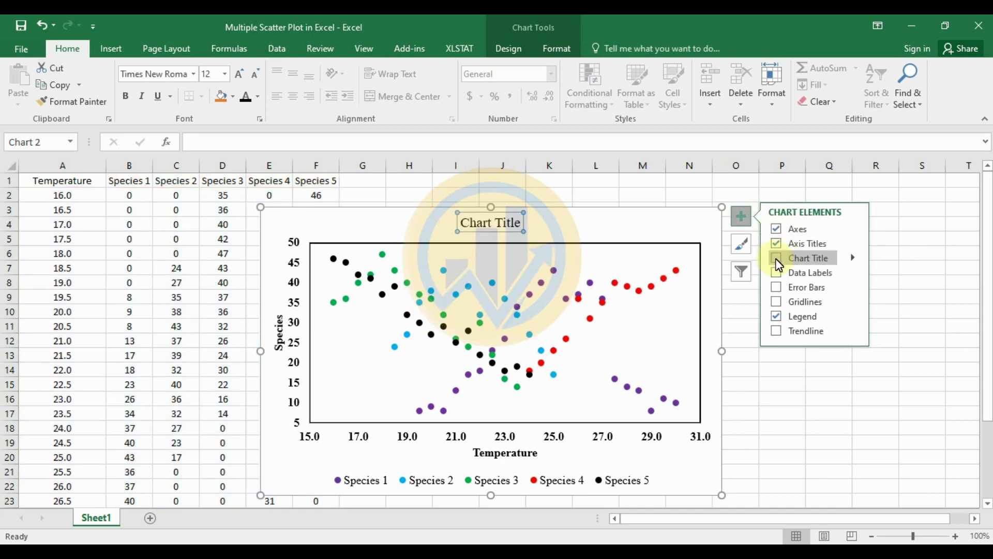
click(491, 224)
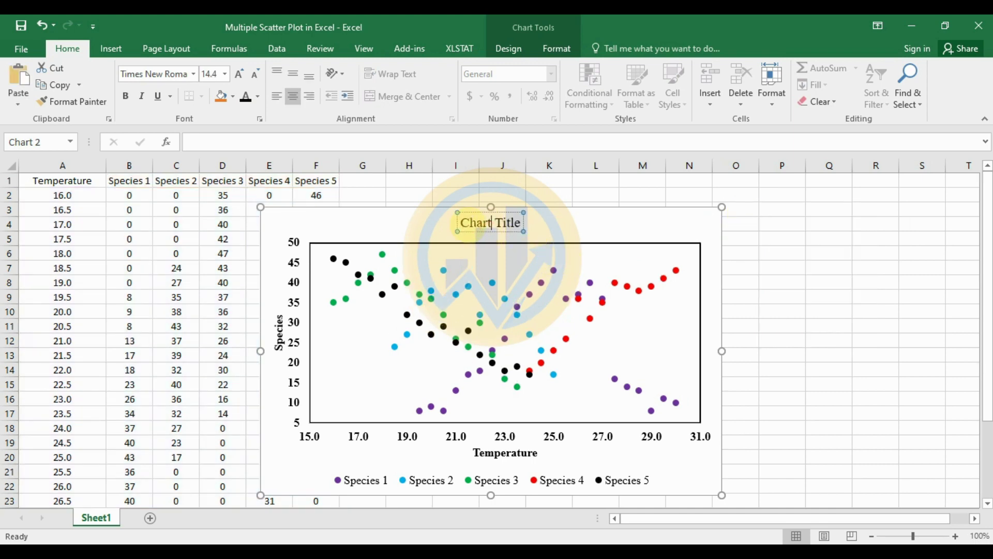
drag(460, 224, 523, 223)
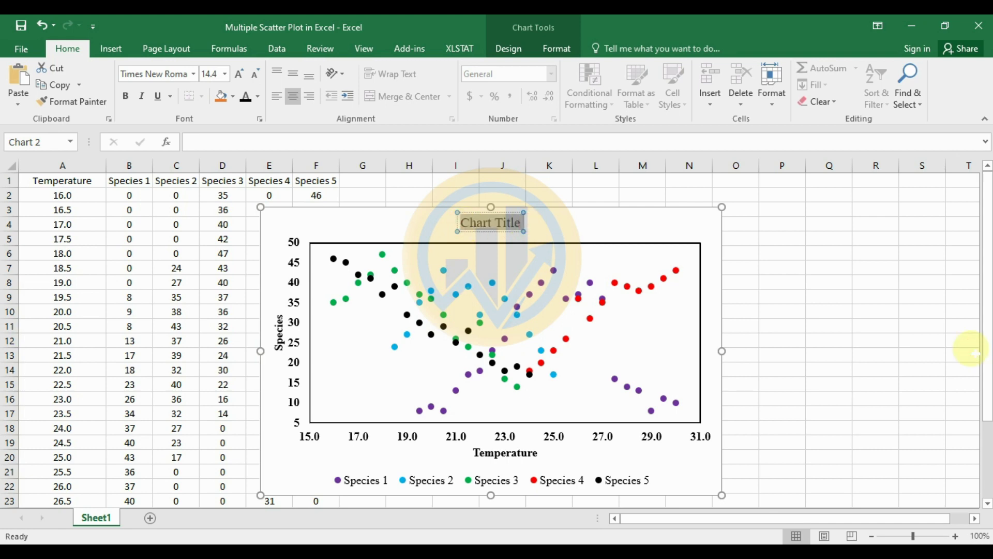
text(Mu)
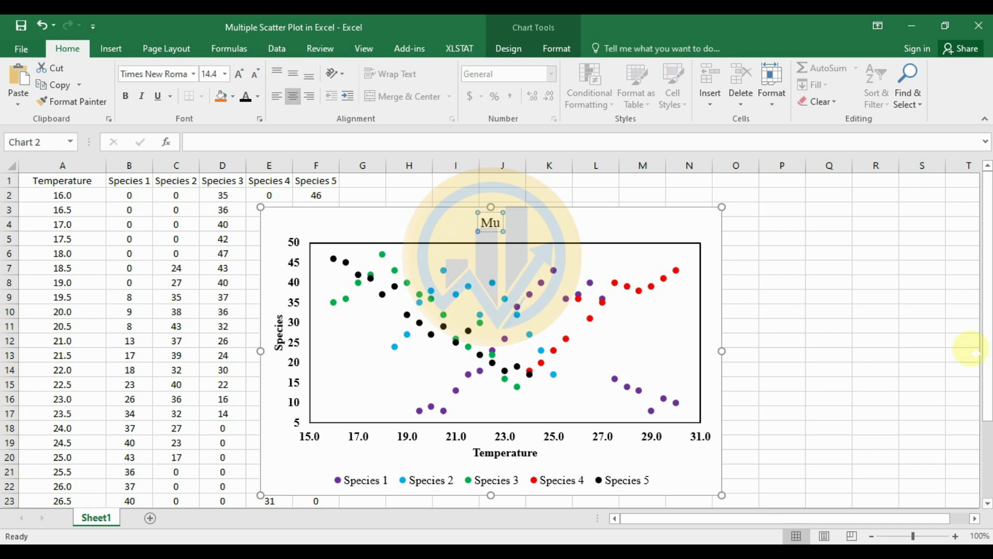
text(l)
text(ple Scatter Plot in Excel)
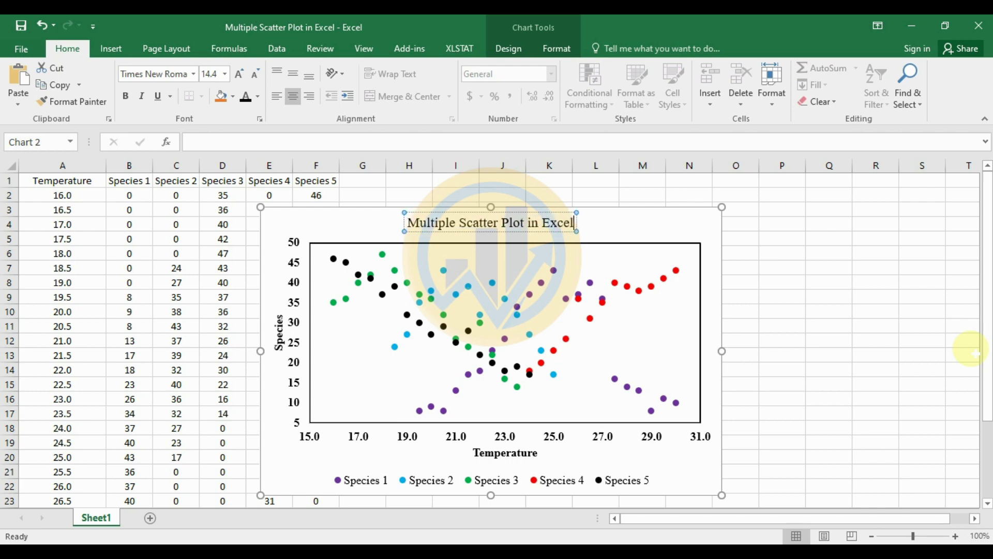
Format the chart title as bold 14 pt and shift the chart to the right.
click(874, 279)
click(490, 222)
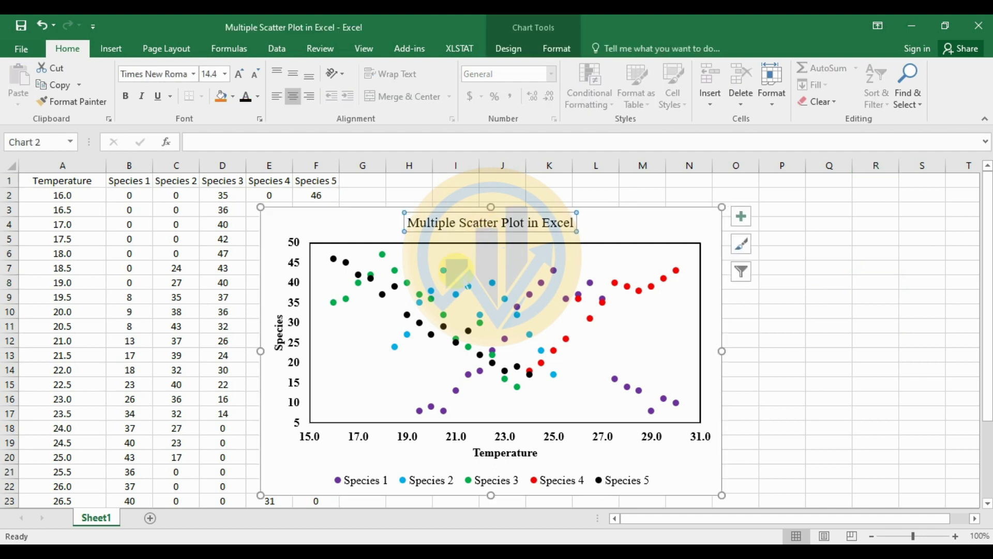
click(225, 73)
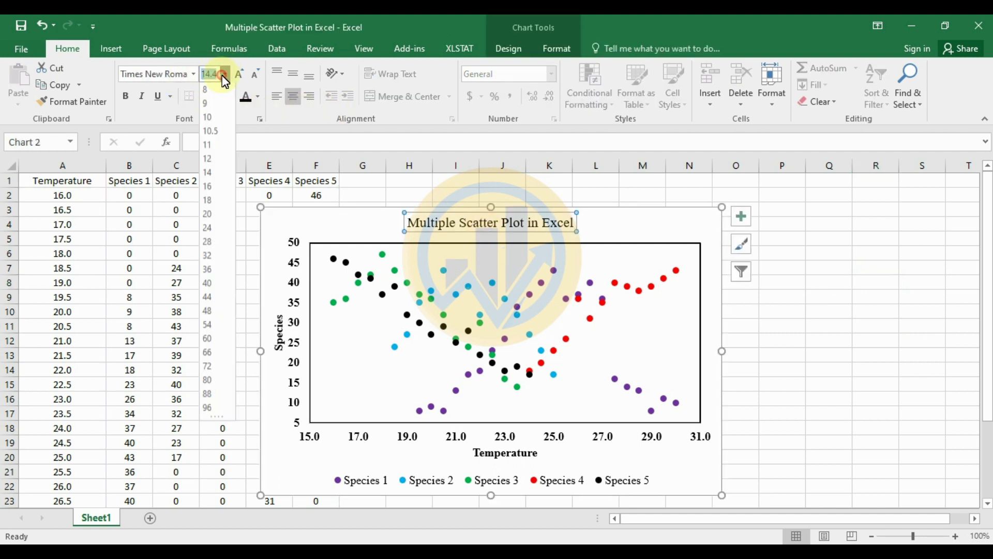
click(213, 174)
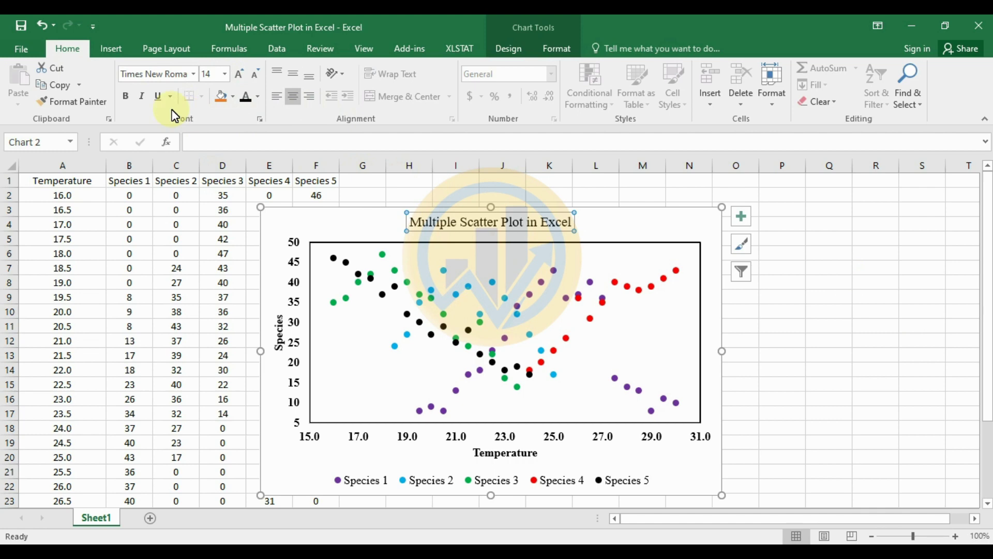
click(127, 97)
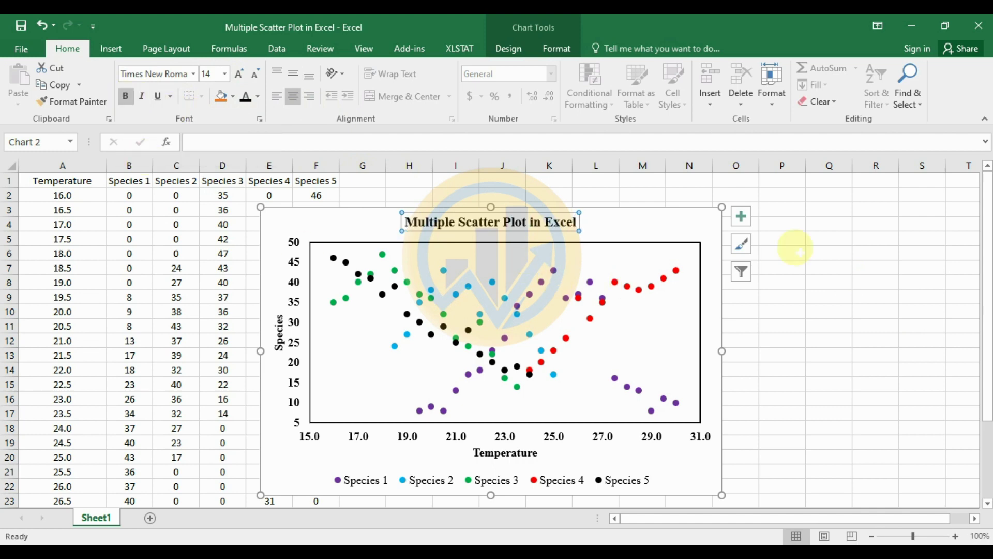
click(825, 274)
mouse_move(616, 218)
mouse_down()
mouse_move(655, 215)
mouse_move(704, 186)
mouse_up()
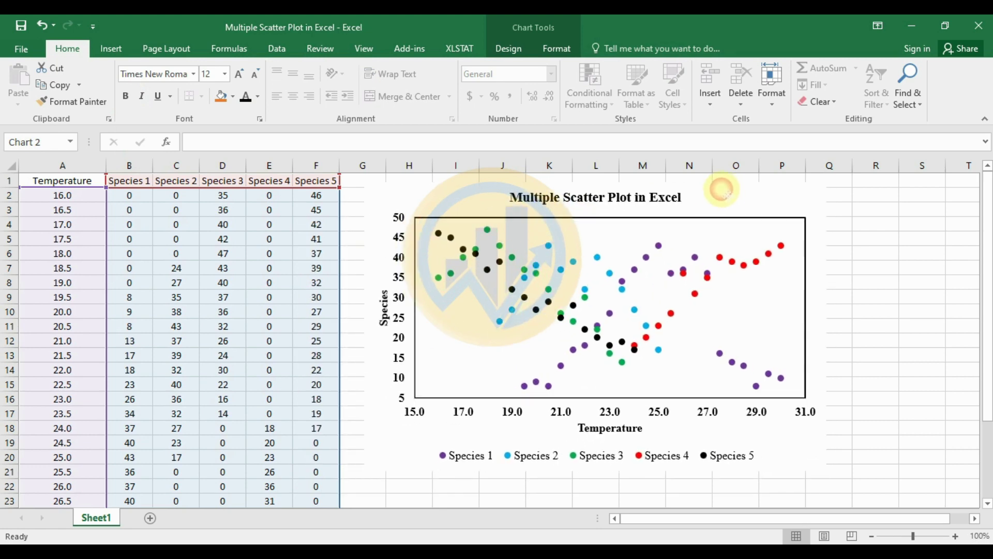
Deselect the finished scatter chart by clicking an empty cell.
click(888, 344)
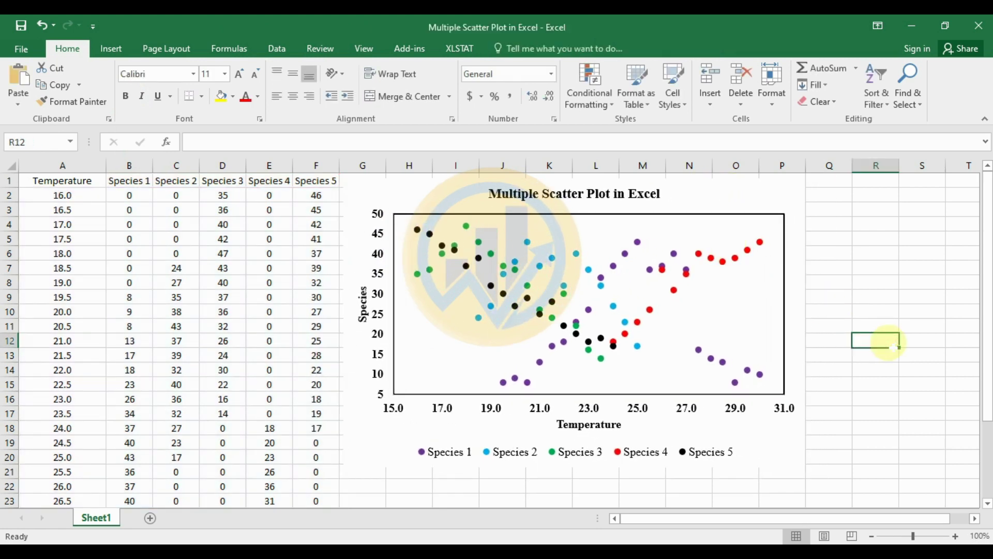